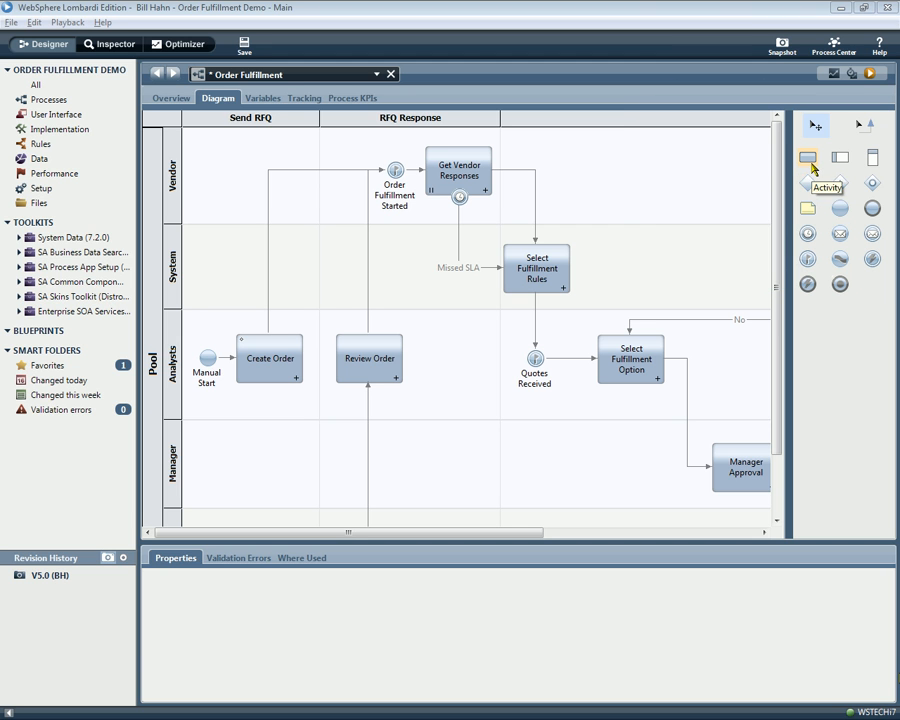
# Add an activity to the Vendor lane, to the right of Get Vendor Responses, and name it Activity 123
pyautogui.moveTo(806, 160); pyautogui.dragTo(621, 160)
pyautogui.doubleClick(378, 596)
pyautogui.press('BackSpace')
pyautogui.write('Activity 123')
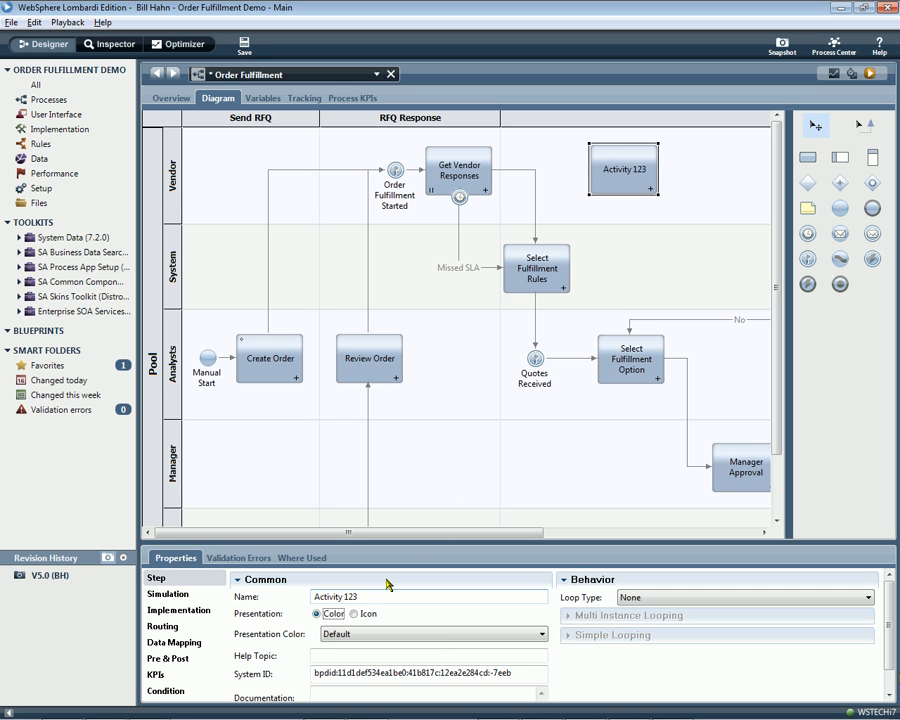
# Add a decision gateway to the System lane below Activity 123 and name it "Additional Fulfillment Options?"
pyautogui.moveTo(808, 183); pyautogui.dragTo(668, 254)
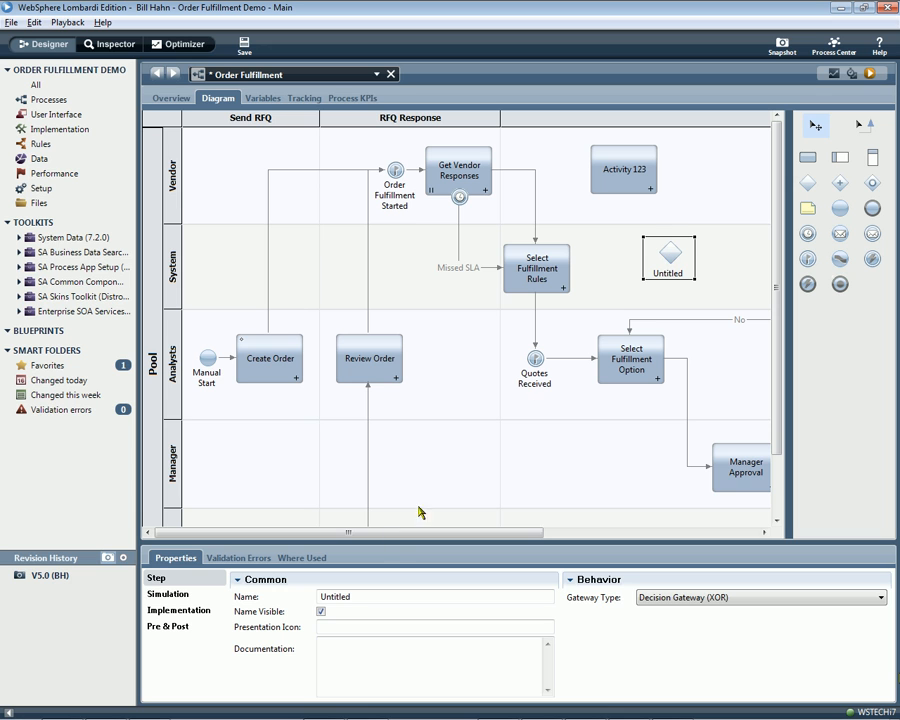
pyautogui.doubleClick(357, 597)
pyautogui.write('Additi')
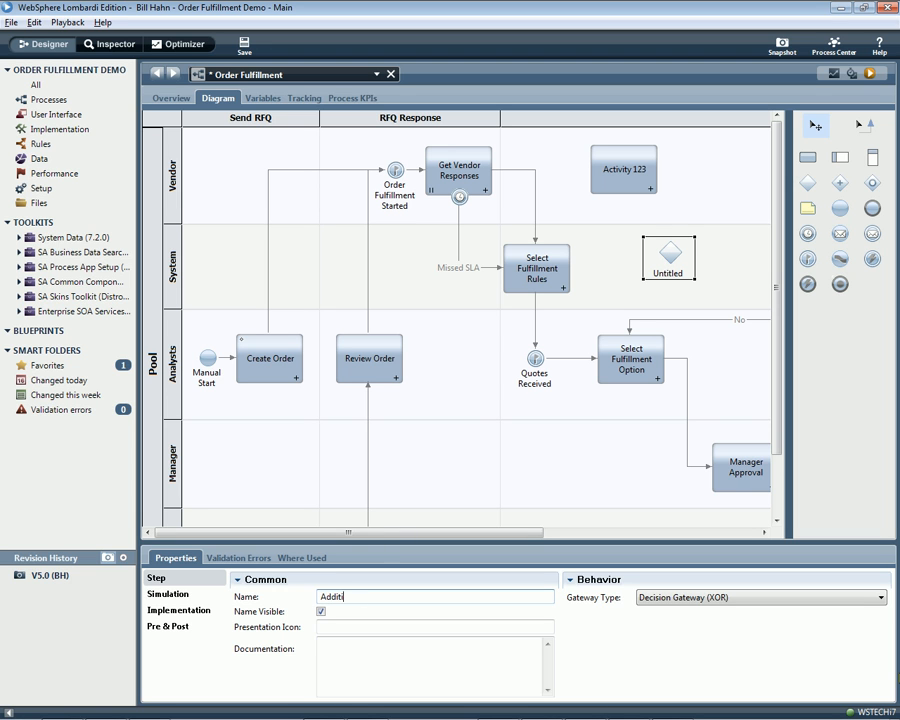
pyautogui.write('onal Fulfillment Options?')
pyautogui.press('Tab')
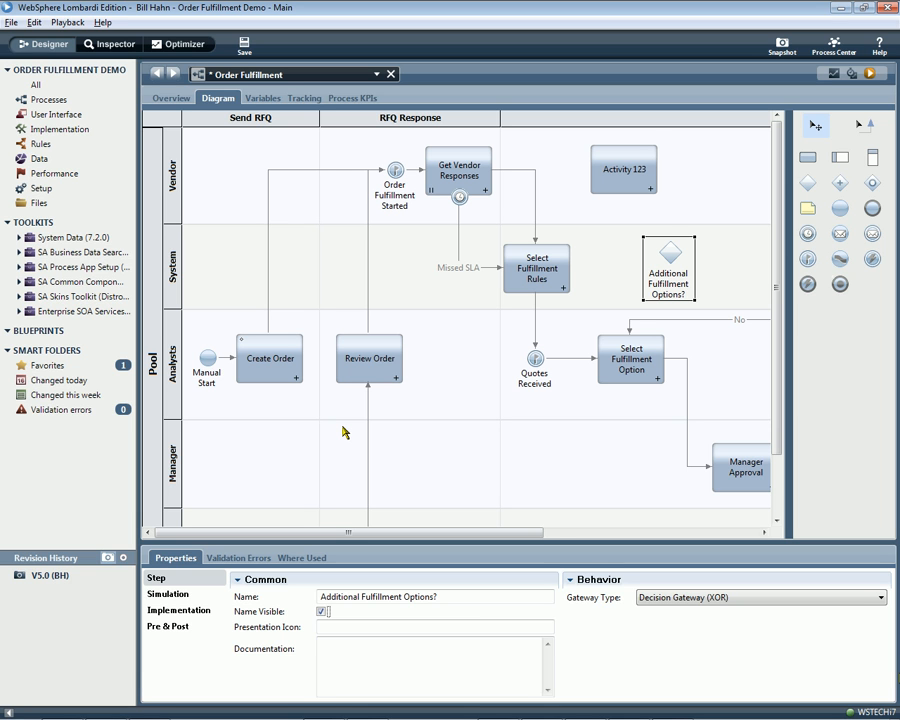
# Connect Select Fulfillment Rules to Activity 123, and Activity 123 to the Additional Fulfillment Options? gateway
pyautogui.click(622, 183)
pyautogui.click(866, 128)
pyautogui.moveTo(545, 270); pyautogui.dragTo(660, 252)
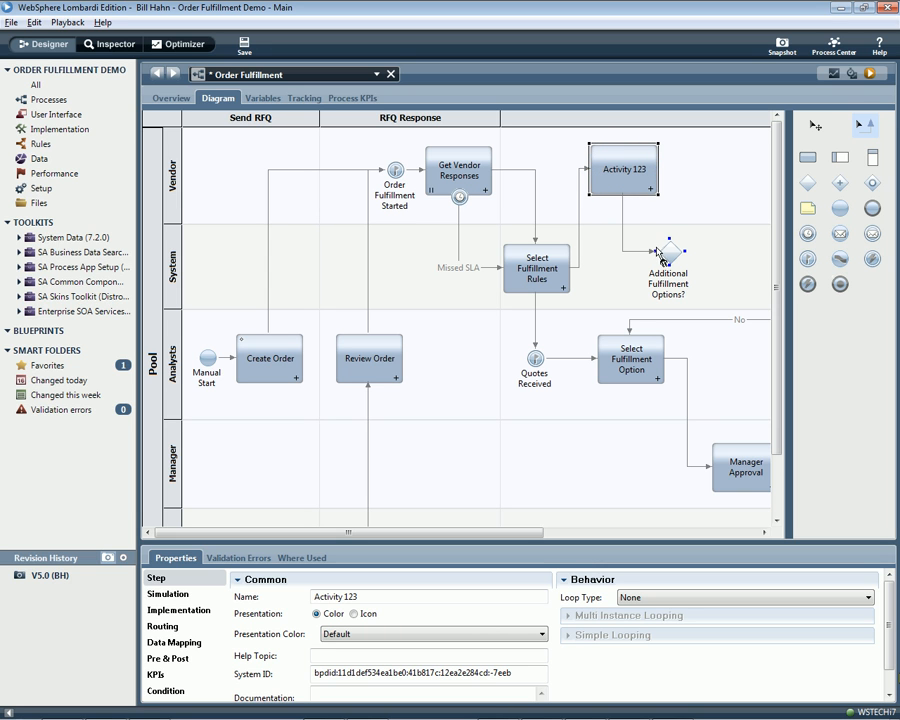
pyautogui.press('Escape')
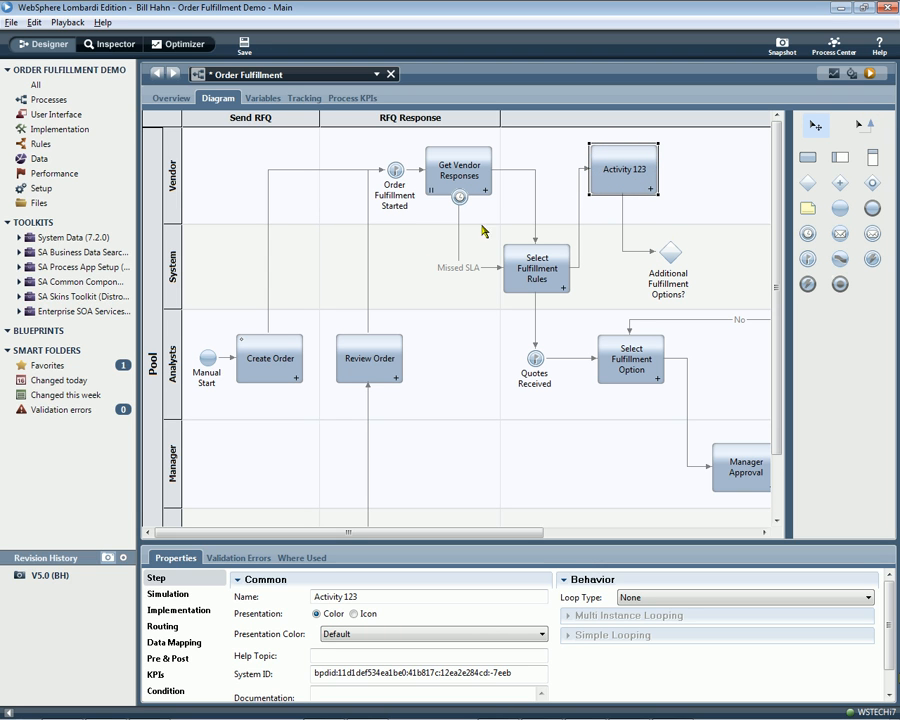
# Set the unit of Activity 123's due time to Hours and examine the order variables available for that value
pyautogui.click(186, 612)
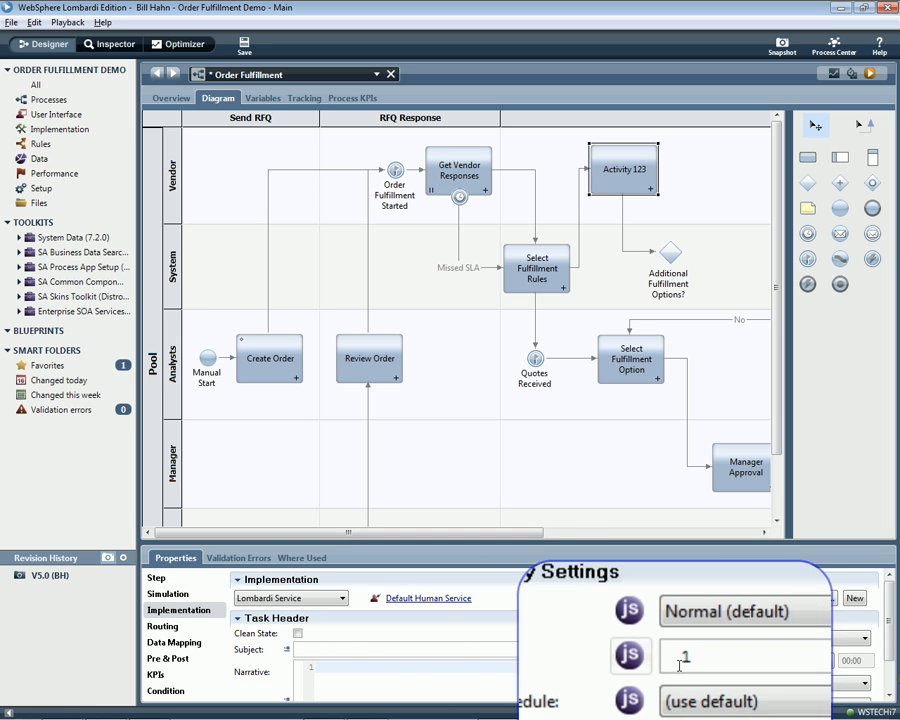
pyautogui.click(805, 660)
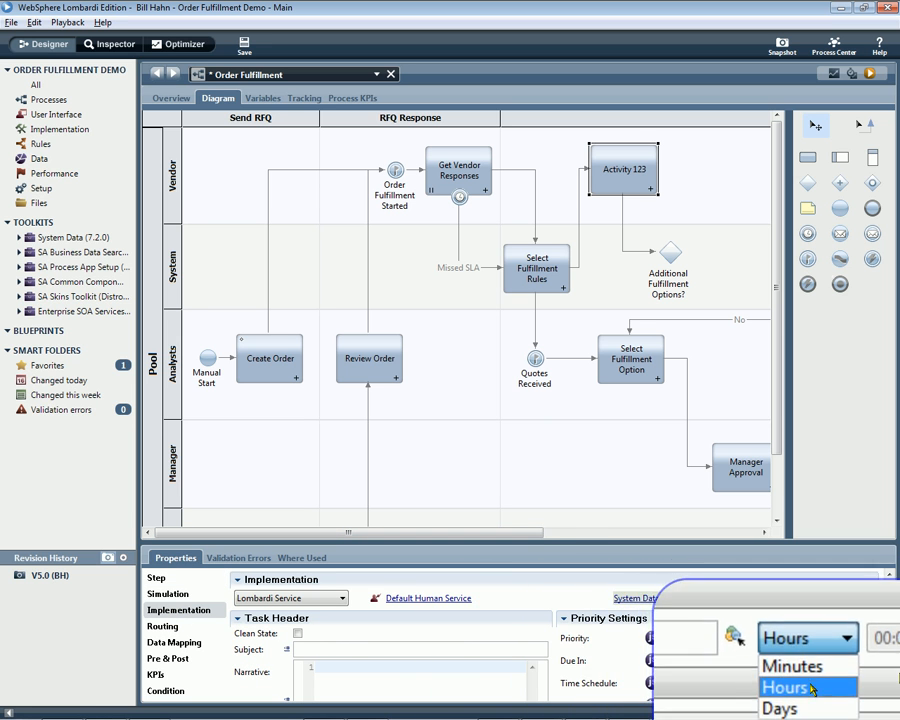
pyautogui.click(799, 664)
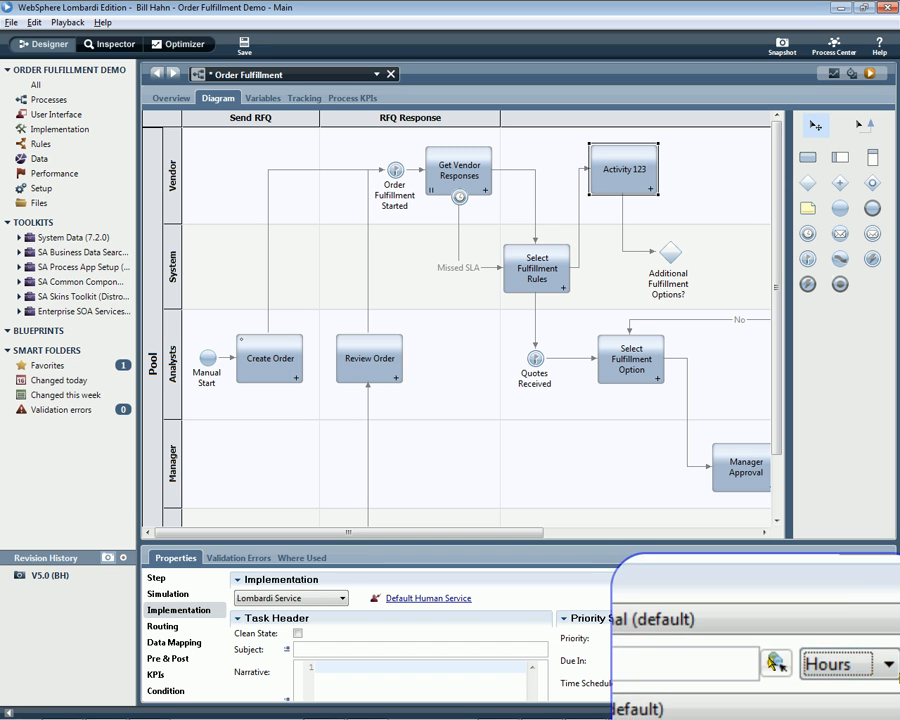
pyautogui.click(772, 661)
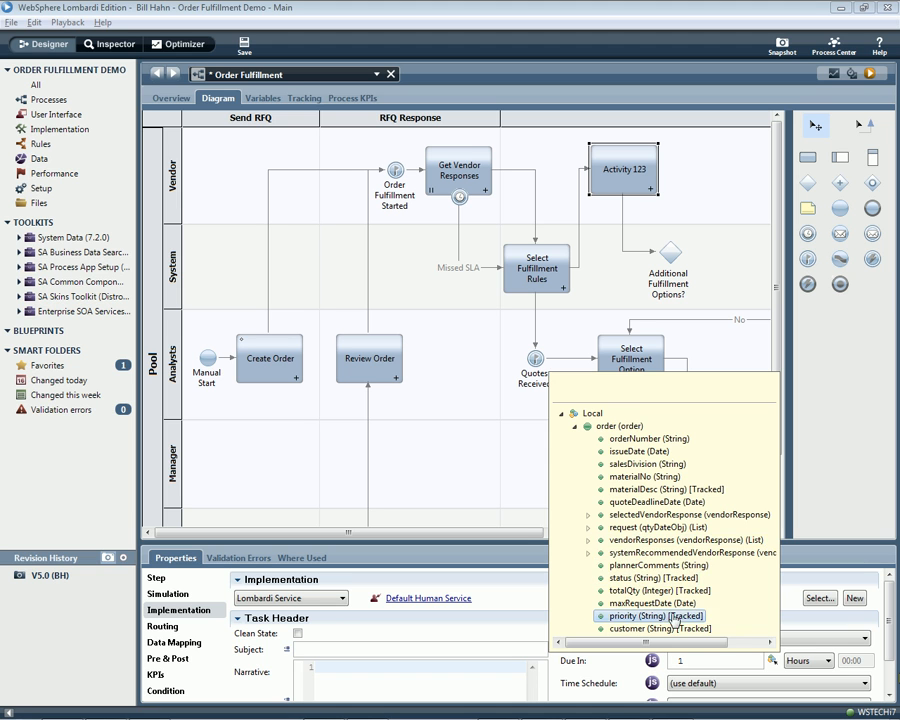
pyautogui.click(707, 660)
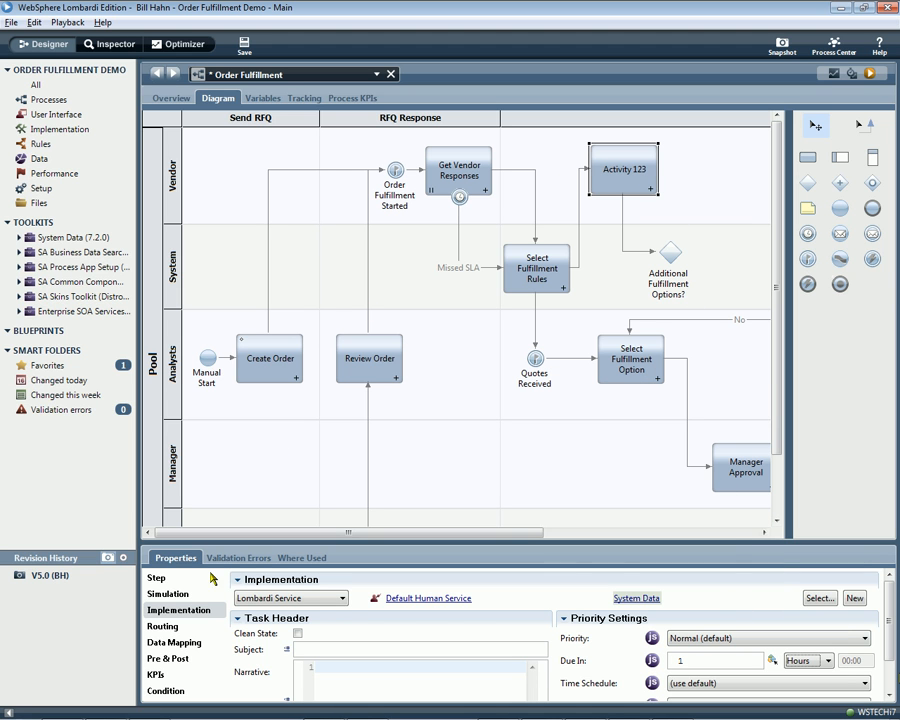
# Route Activity 123 to Last User in Lane with the Round Robin user distribution
pyautogui.click(164, 627)
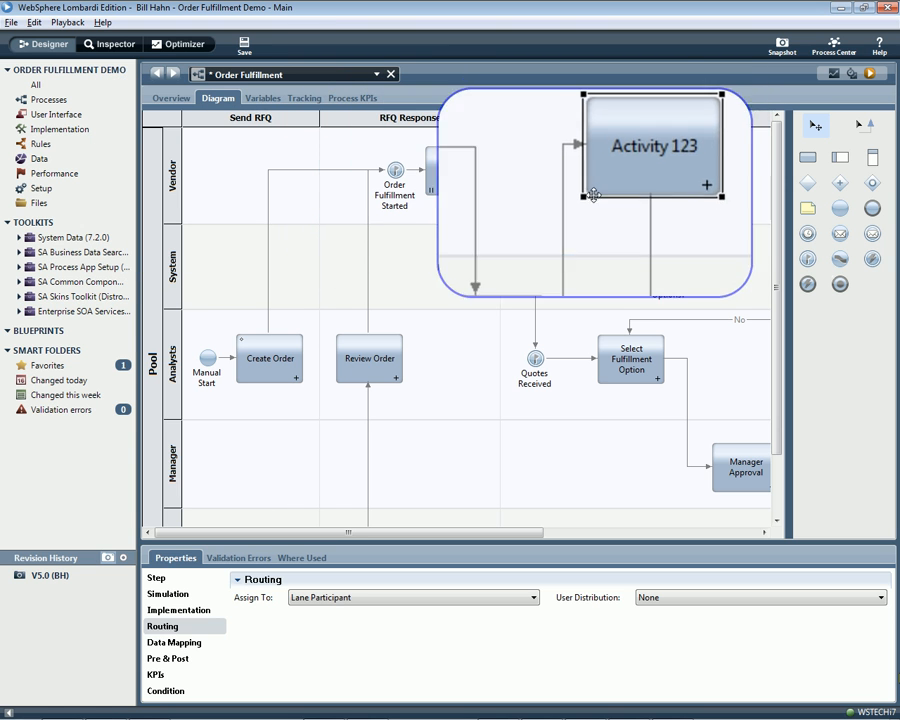
pyautogui.click(346, 603)
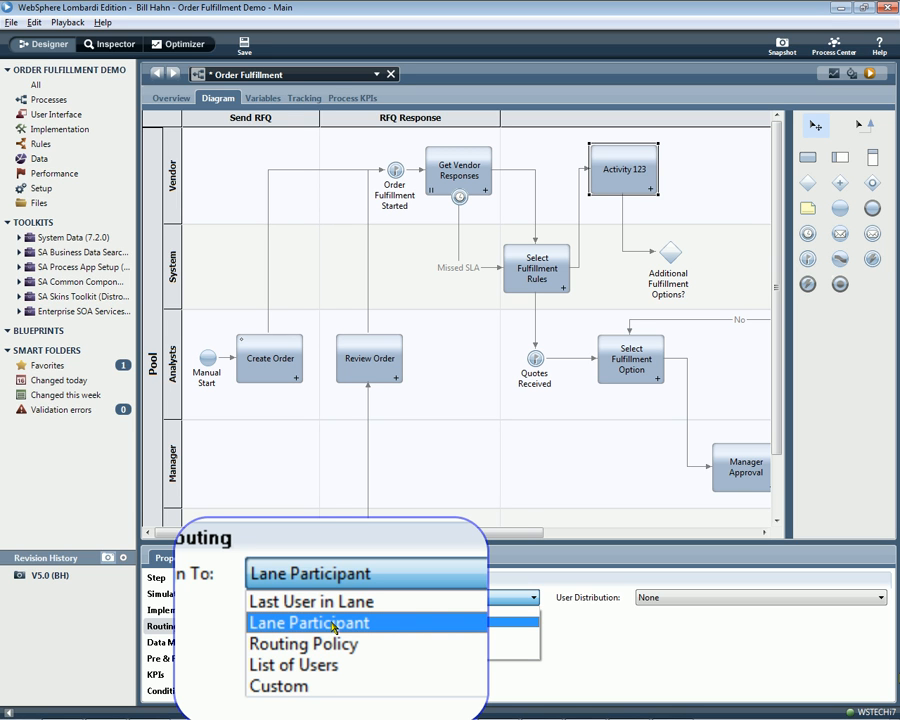
pyautogui.click(330, 610)
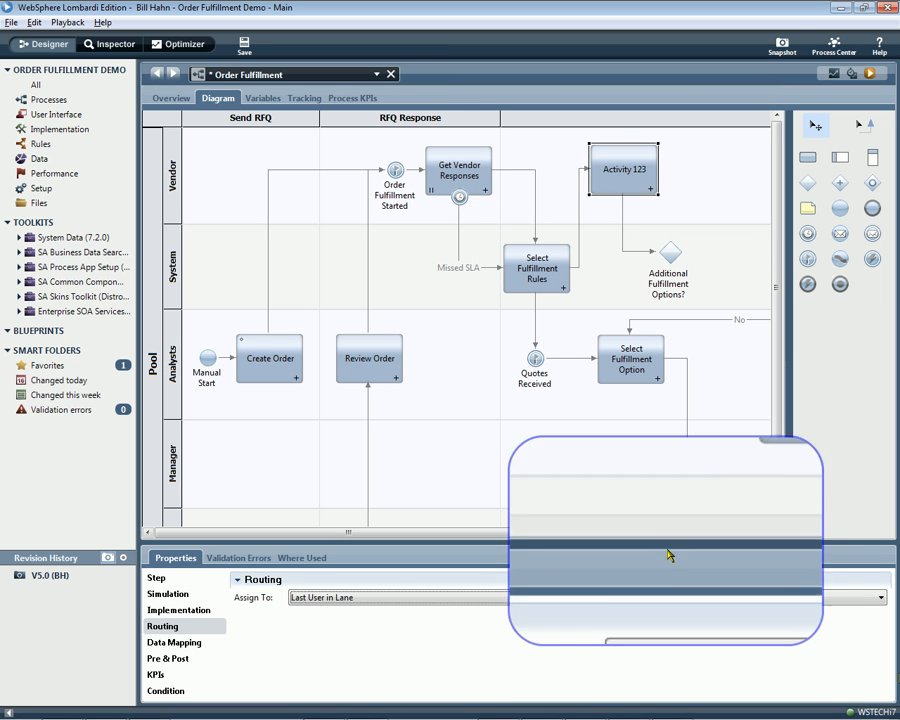
pyautogui.click(683, 597)
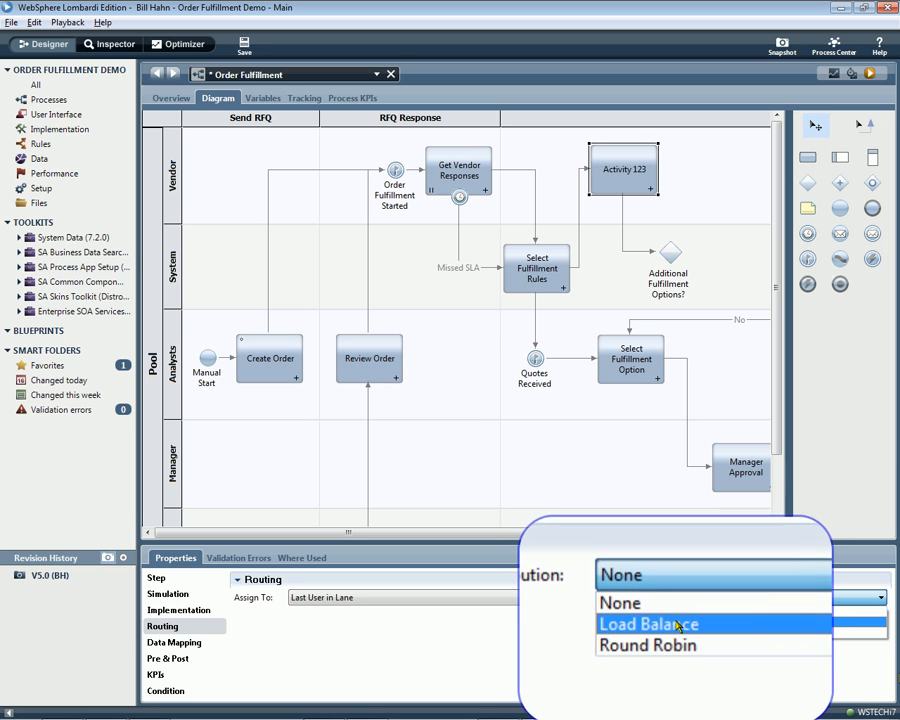
pyautogui.click(662, 631)
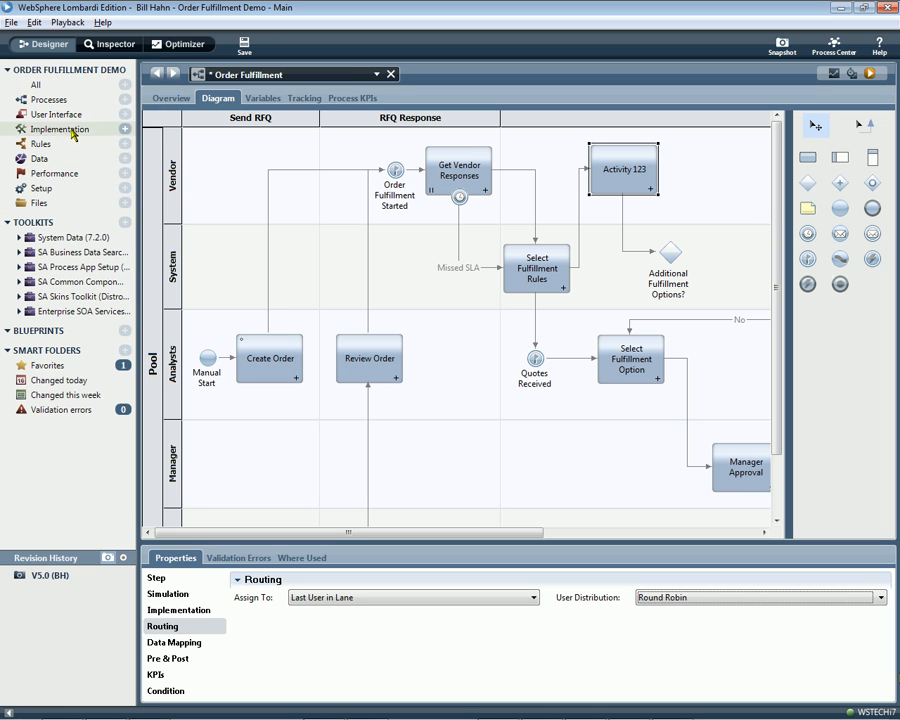
# Examine the item types that each project library category can create, the existing Performance assets, and the Enterprise SOA toolkit's categories
pyautogui.click(124, 99)
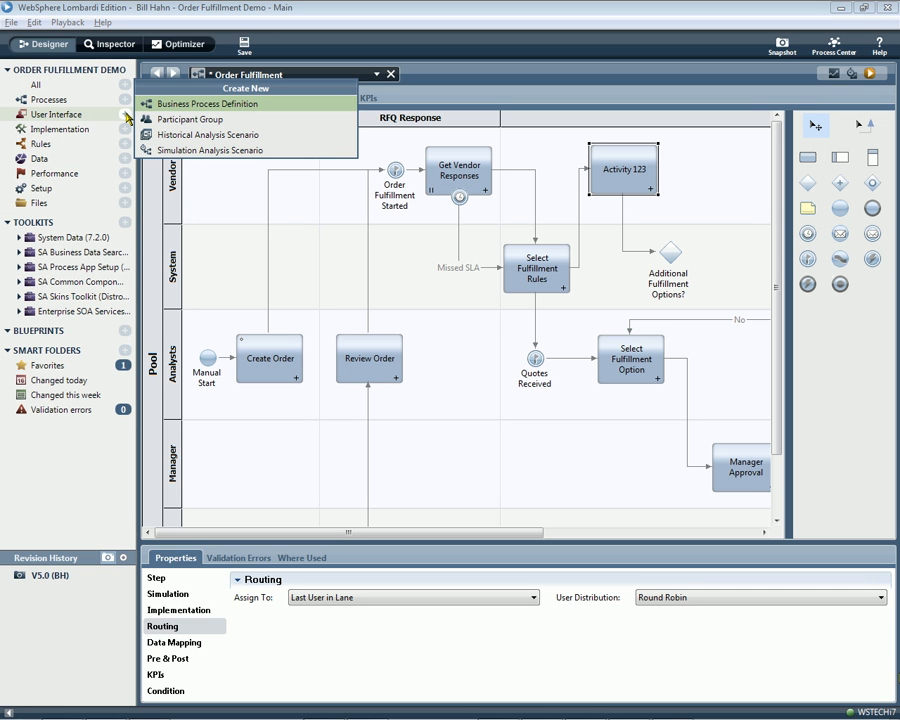
pyautogui.click(124, 114)
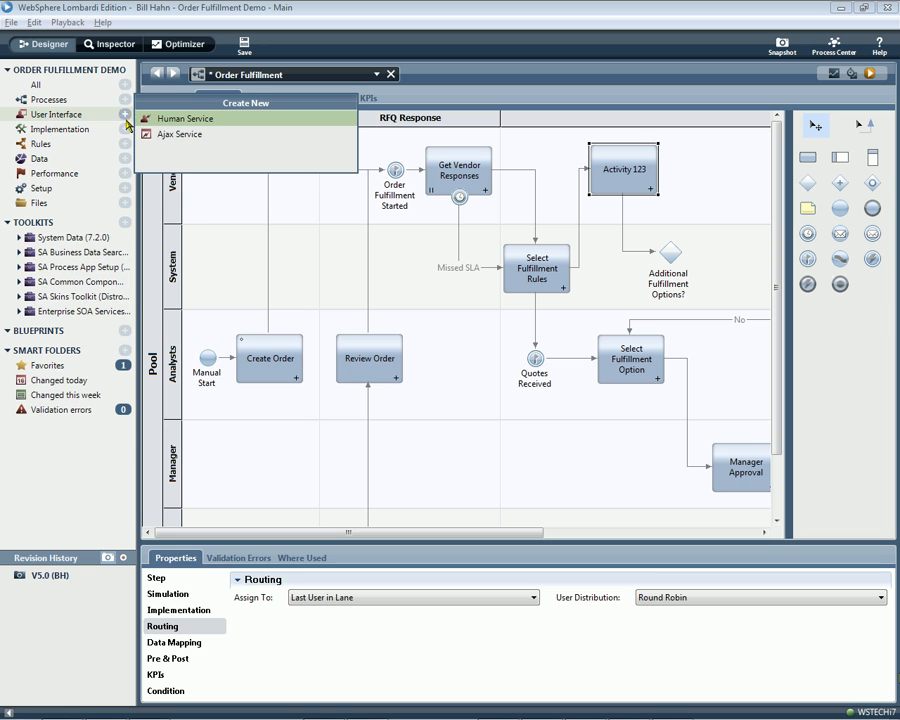
pyautogui.click(124, 129)
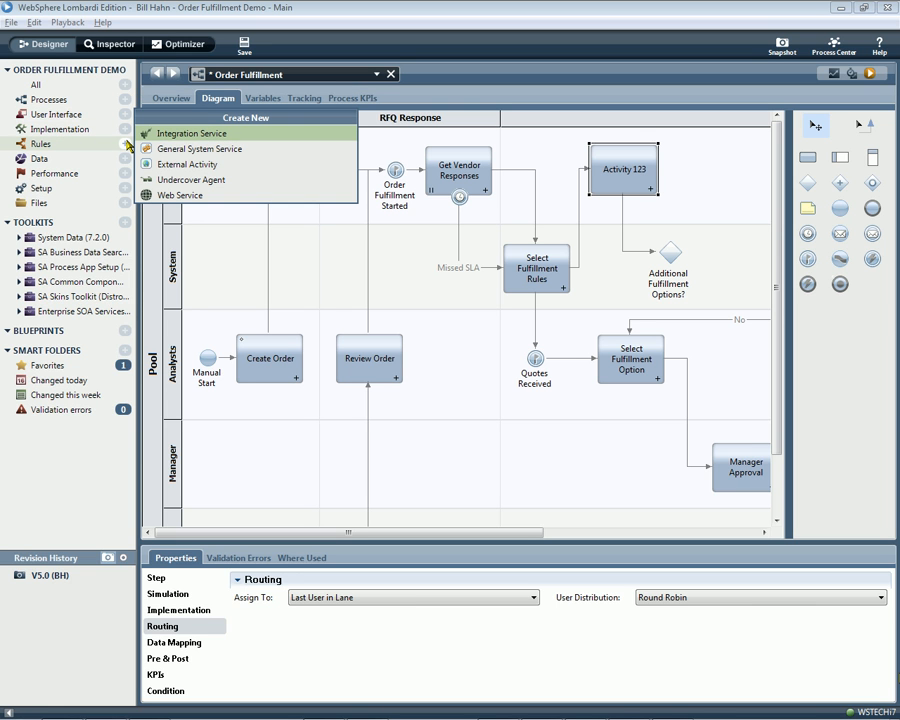
pyautogui.click(125, 144)
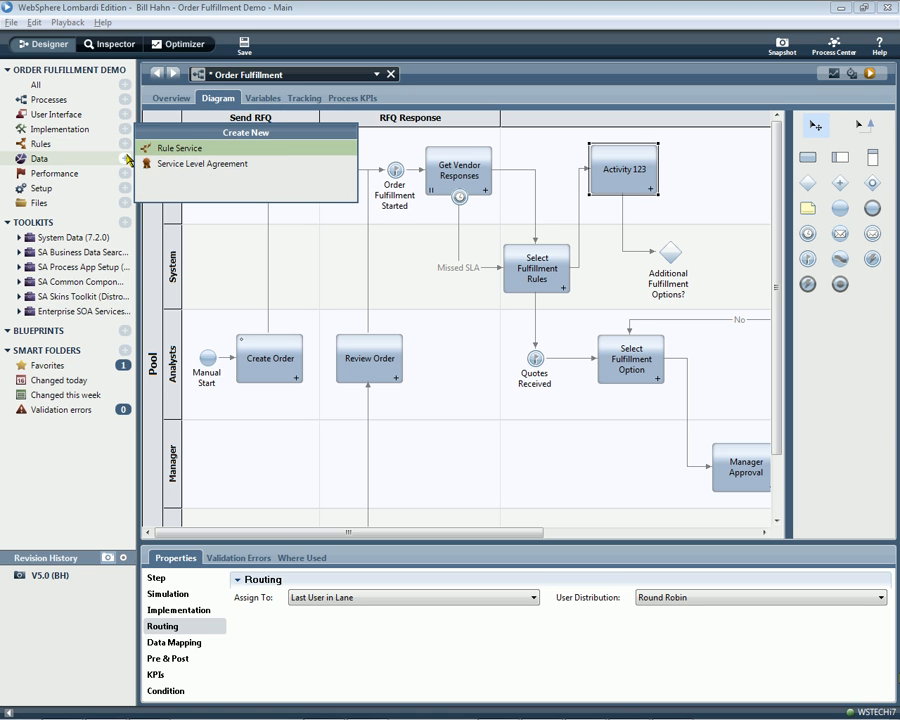
pyautogui.click(125, 158)
pyautogui.click(125, 173)
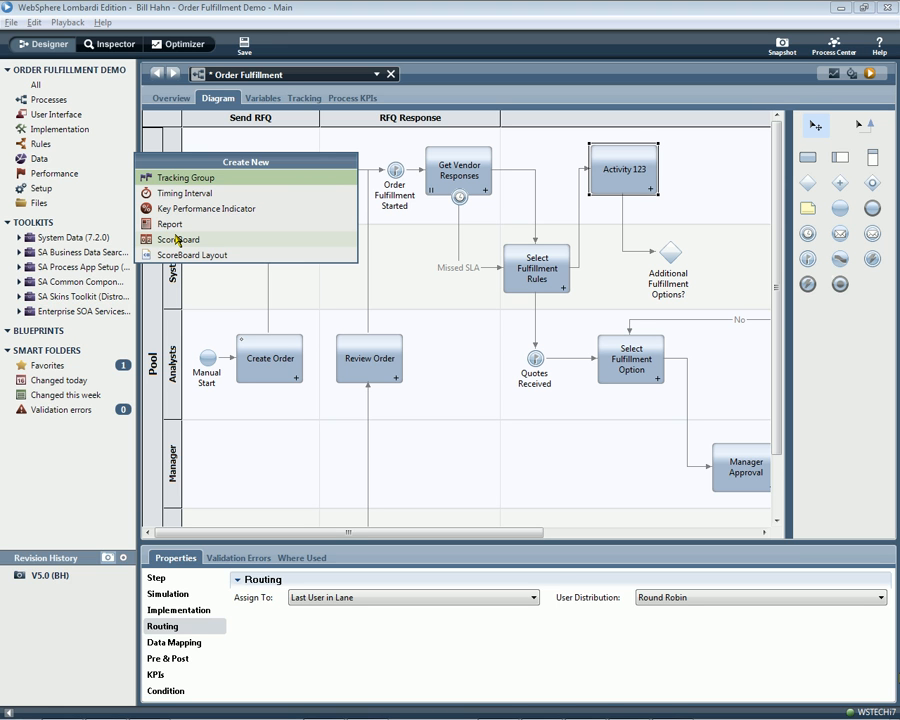
pyautogui.click(86, 176)
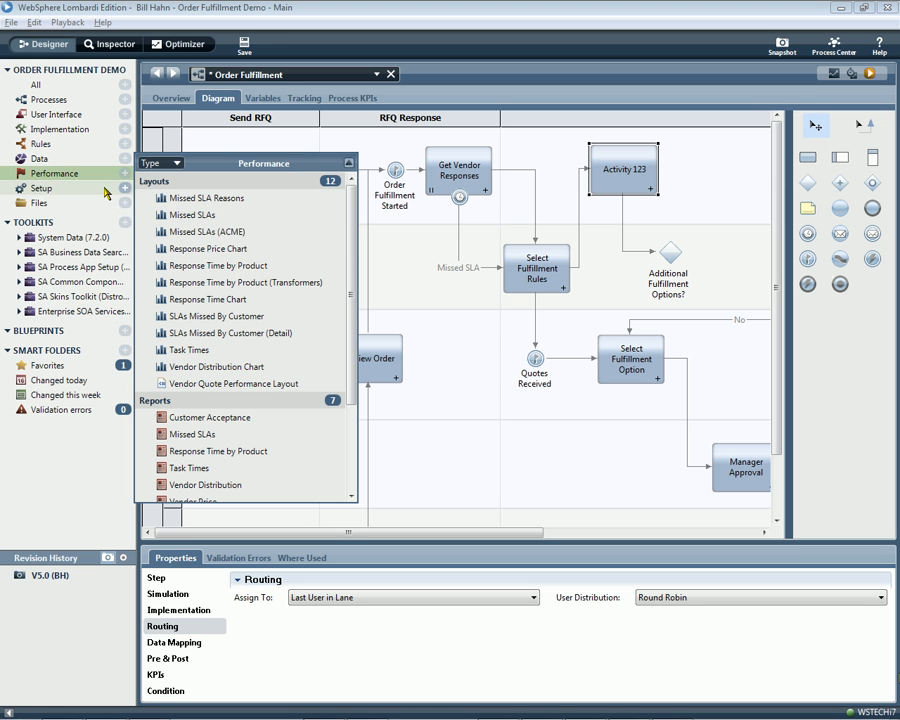
pyautogui.moveTo(352, 256); pyautogui.dragTo(354, 367)
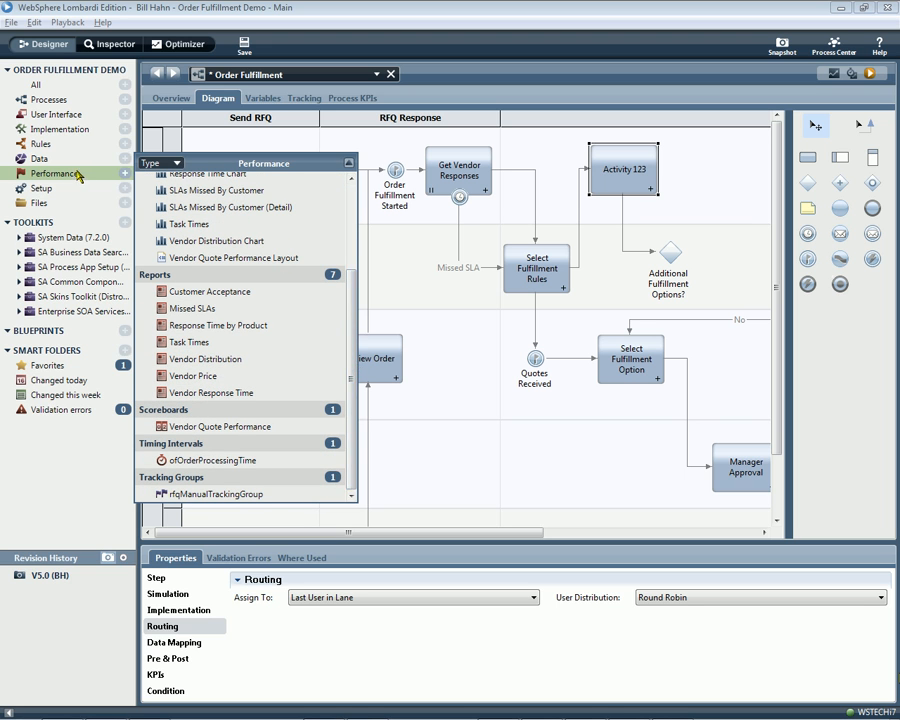
pyautogui.click(127, 174)
pyautogui.doubleClick(49, 311)
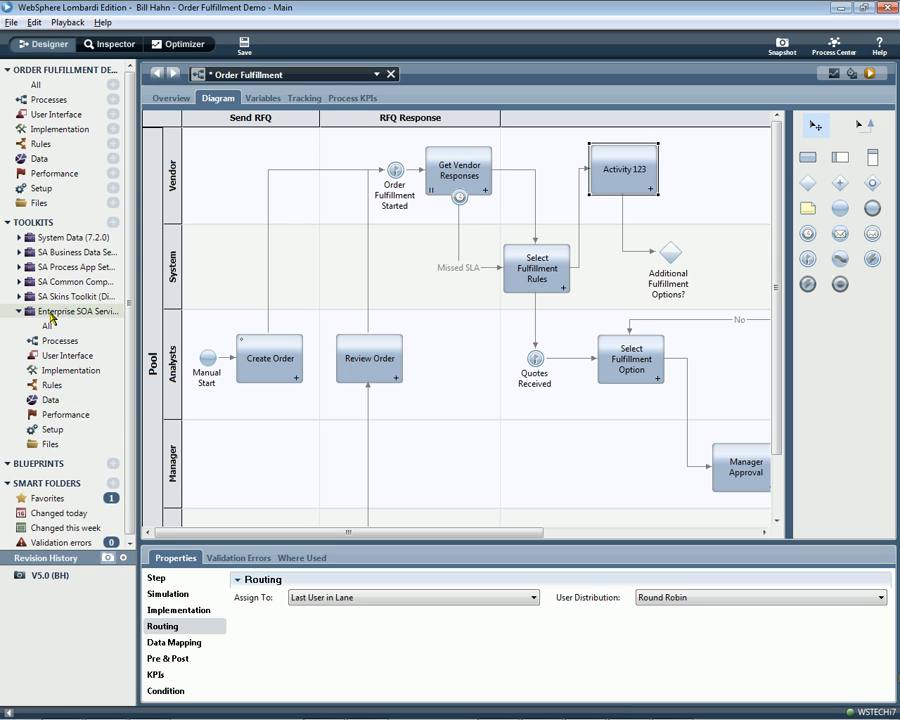
pyautogui.doubleClick(51, 314)
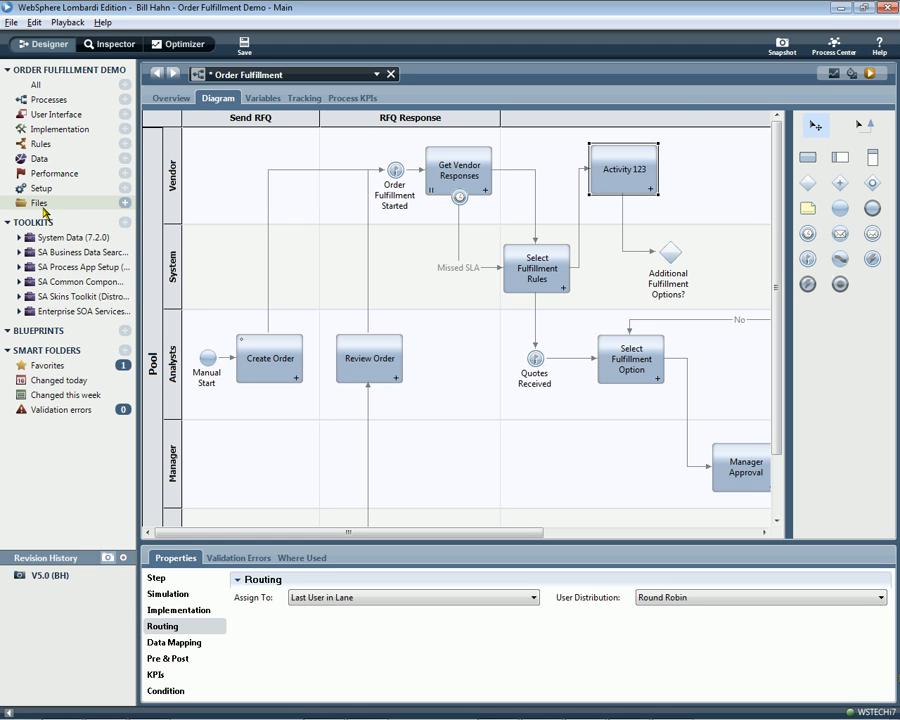
# Place the Enterprise SOA toolkit's SAP Orders Update service in the Vendor lane and ILOG Rules - Order Placement in the System lane
pyautogui.click(51, 314)
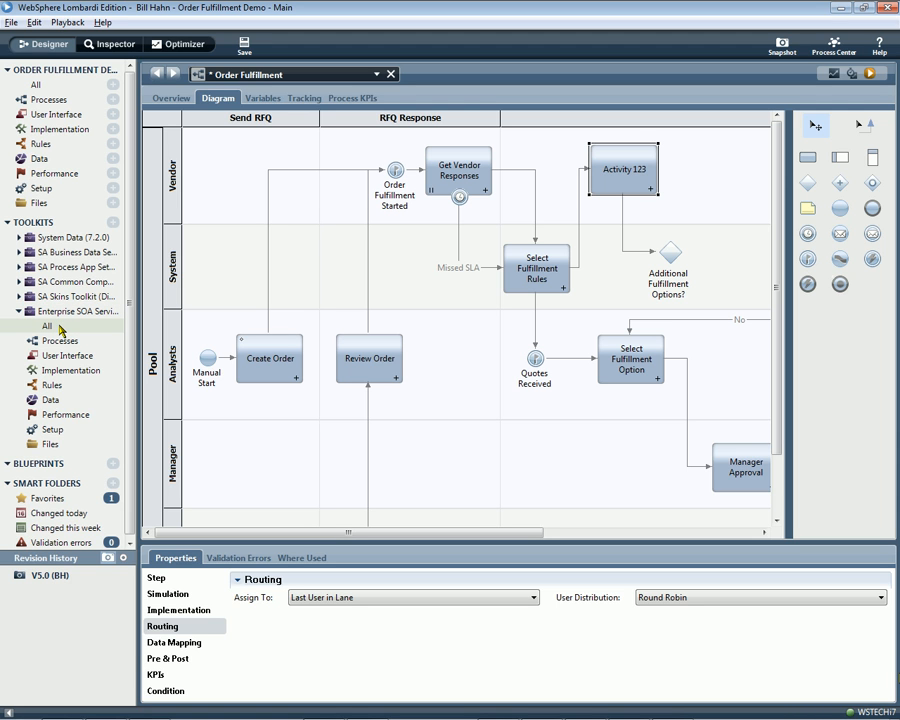
pyautogui.click(59, 326)
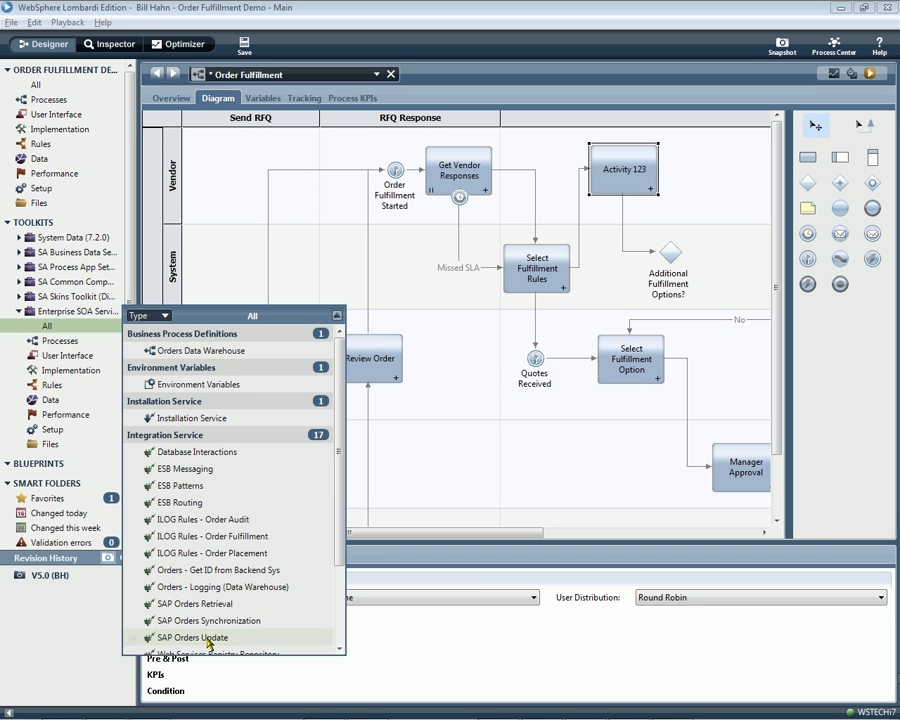
pyautogui.moveTo(210, 643); pyautogui.dragTo(693, 156)
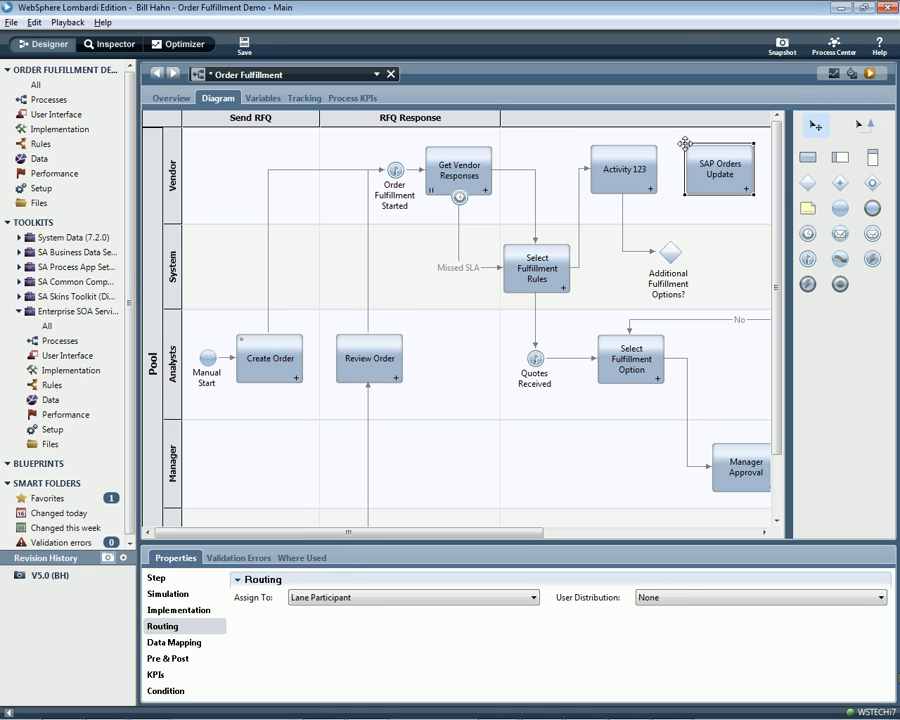
pyautogui.click(52, 328)
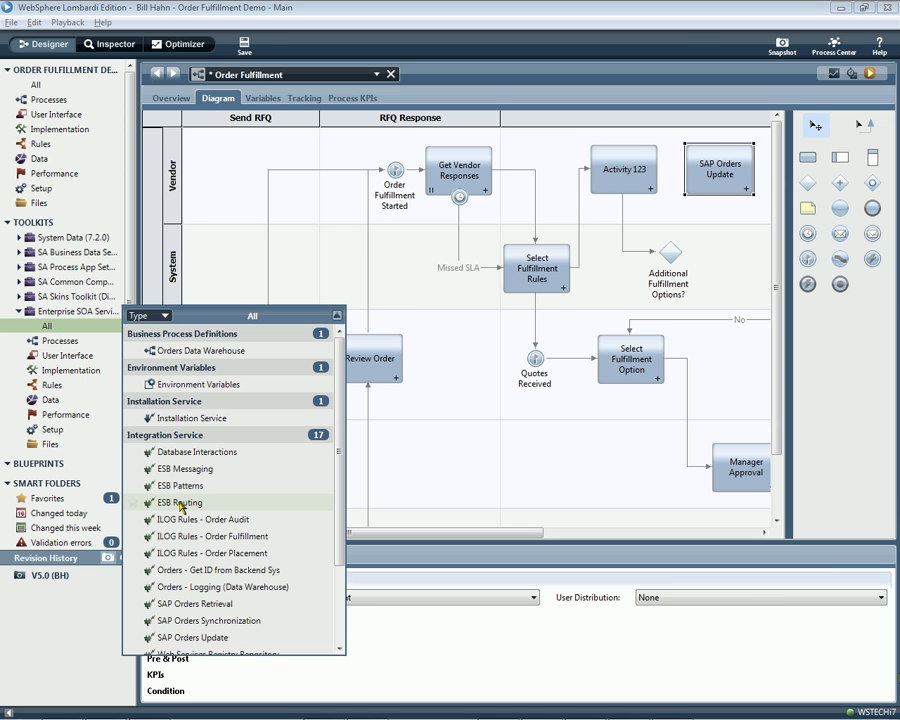
pyautogui.moveTo(186, 553); pyautogui.dragTo(699, 237)
# Open the SAP Orders Update service to review its diagram, and return to the Order Fulfillment process
pyautogui.click(716, 173)
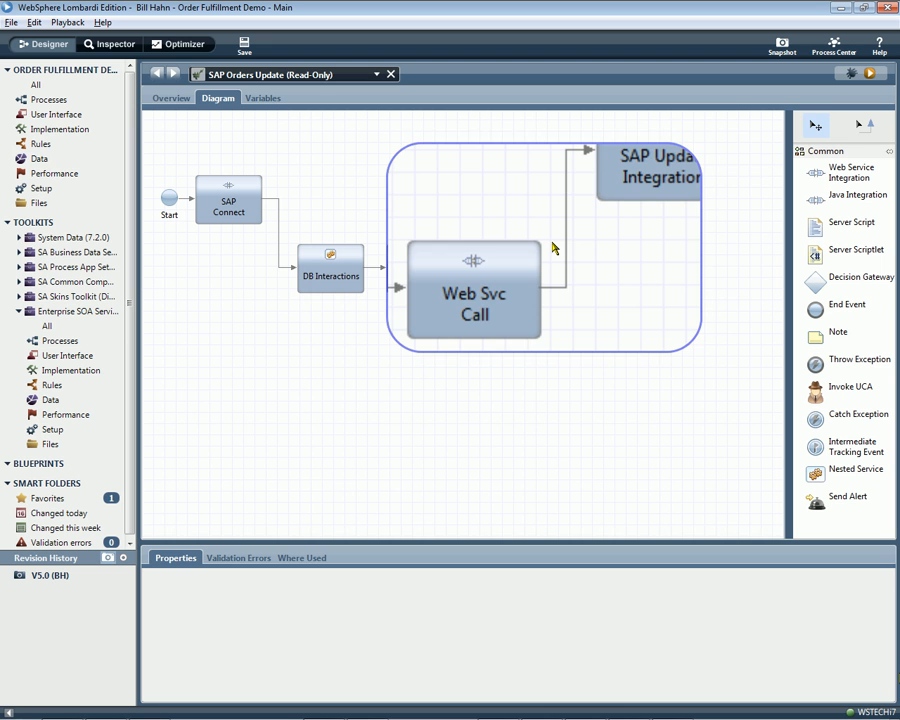
pyautogui.click(170, 77)
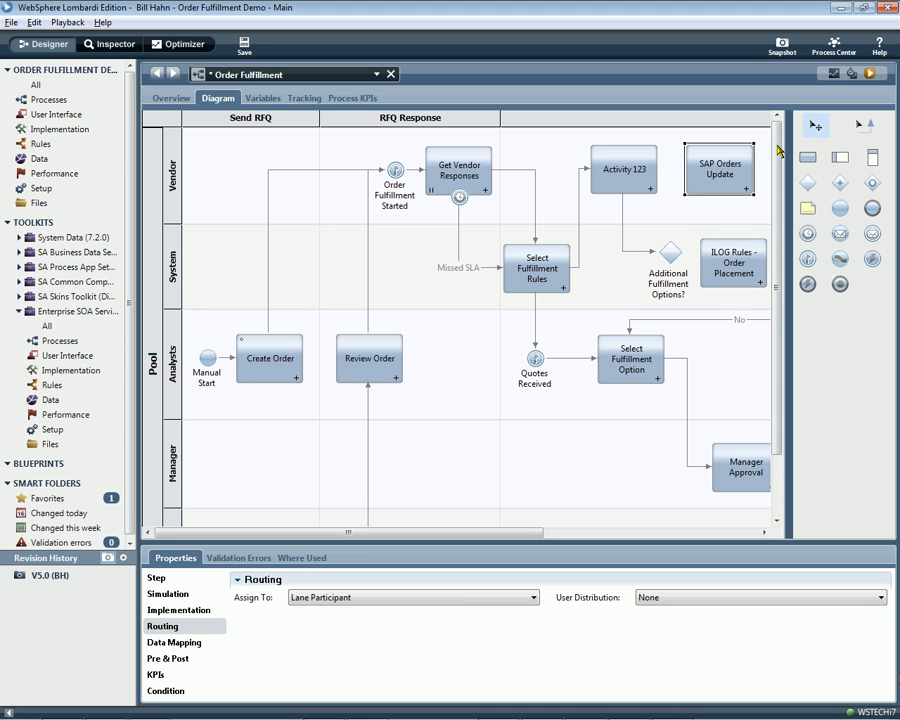
# Connect the Additional Fulfillment Options? gateway to both SAP Orders Update and ILOG Rules - Order Placement
pyautogui.click(863, 124)
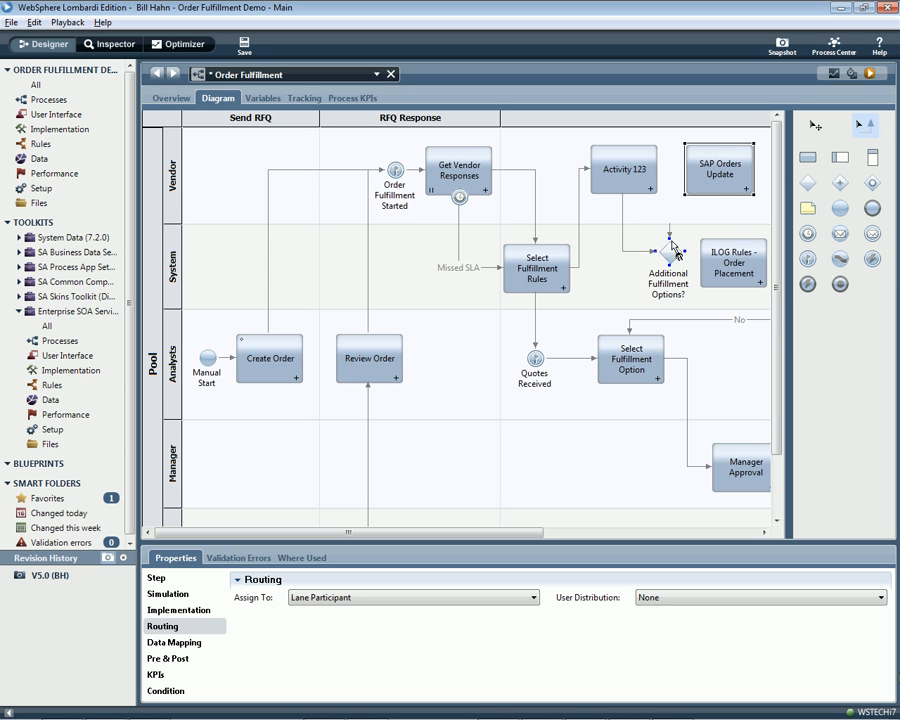
pyautogui.click(687, 169)
pyautogui.click(682, 252)
pyautogui.click(707, 266)
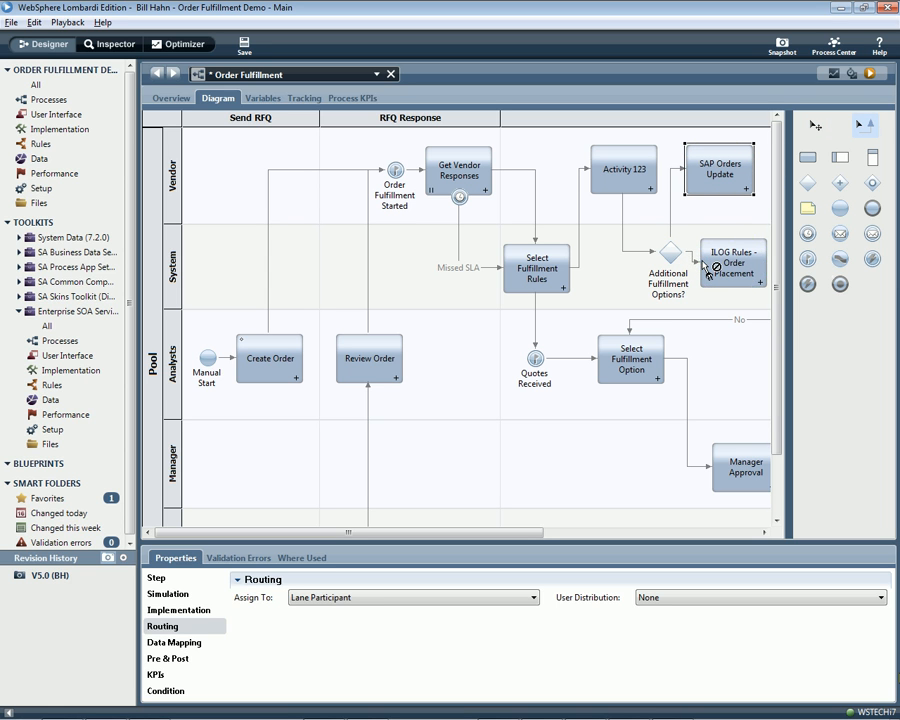
pyautogui.press('Escape')
# Add a new activity to the Manager lane below Create Order
pyautogui.click(804, 161)
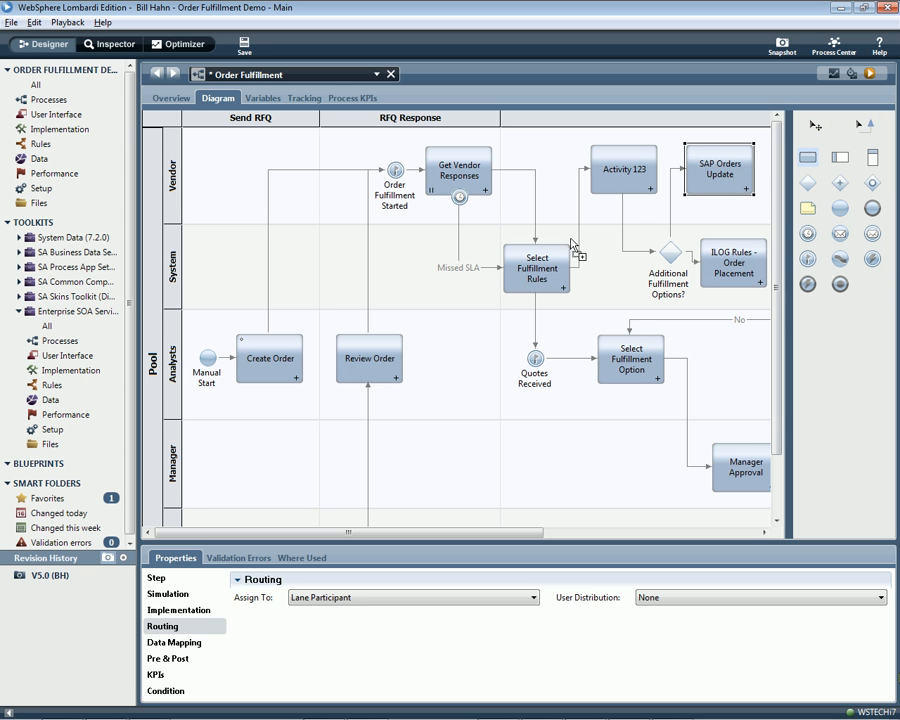
pyautogui.click(240, 445)
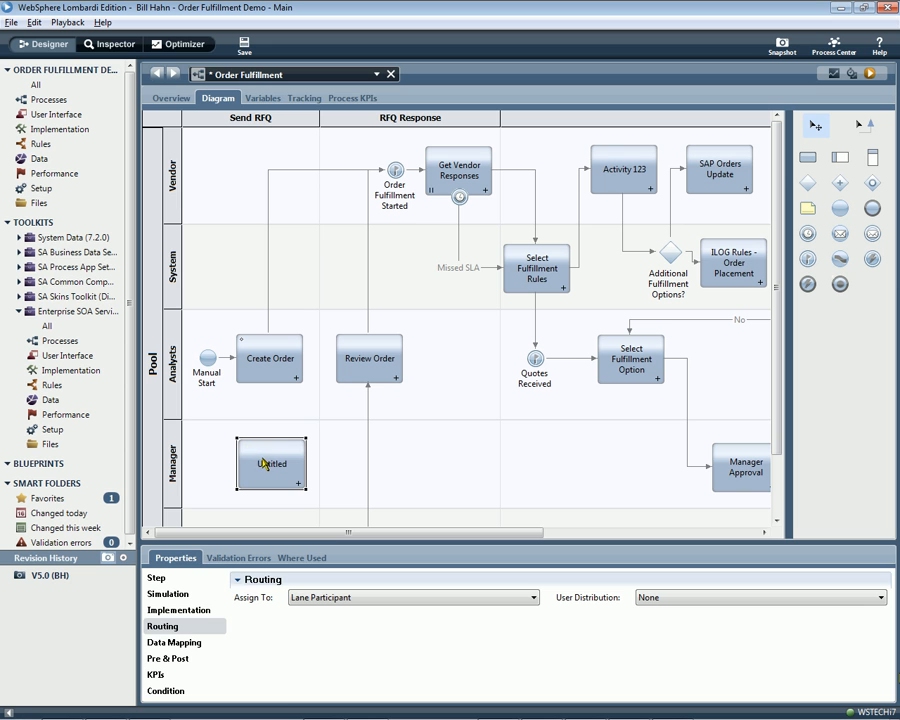
# Align the untitled Manager lane activity beneath Create Order, and review the KPI and step settings of Activity 123
pyautogui.moveTo(260, 458); pyautogui.dragTo(257, 454)
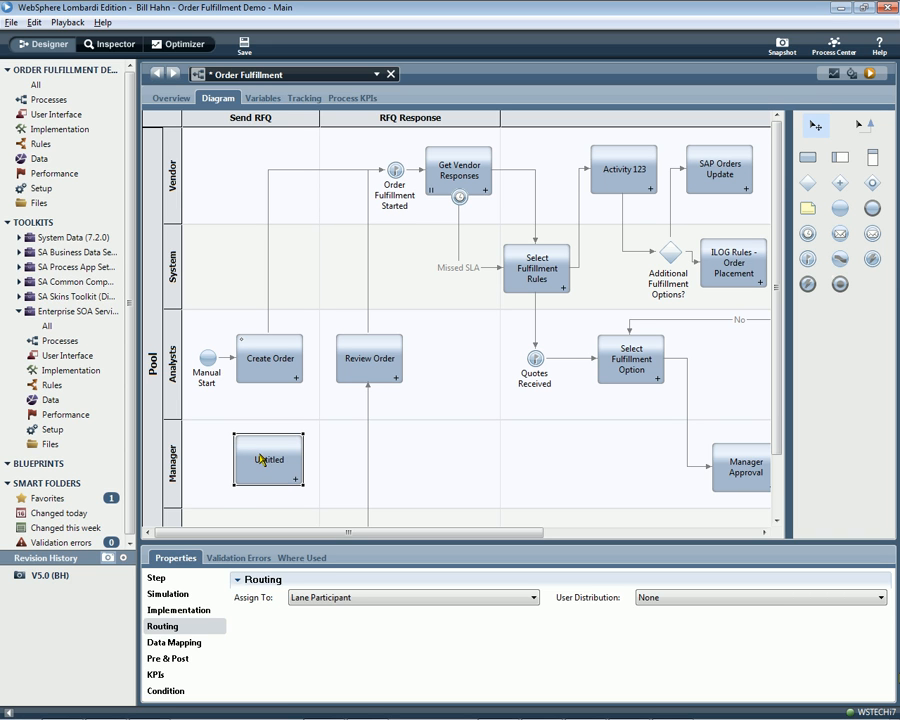
pyautogui.click(626, 169)
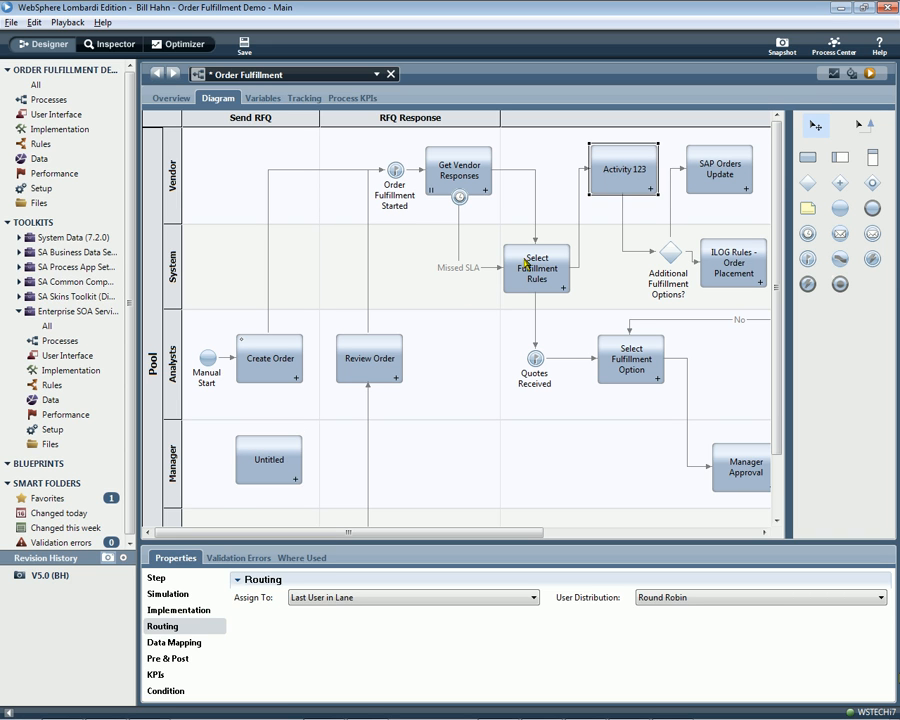
pyautogui.click(156, 674)
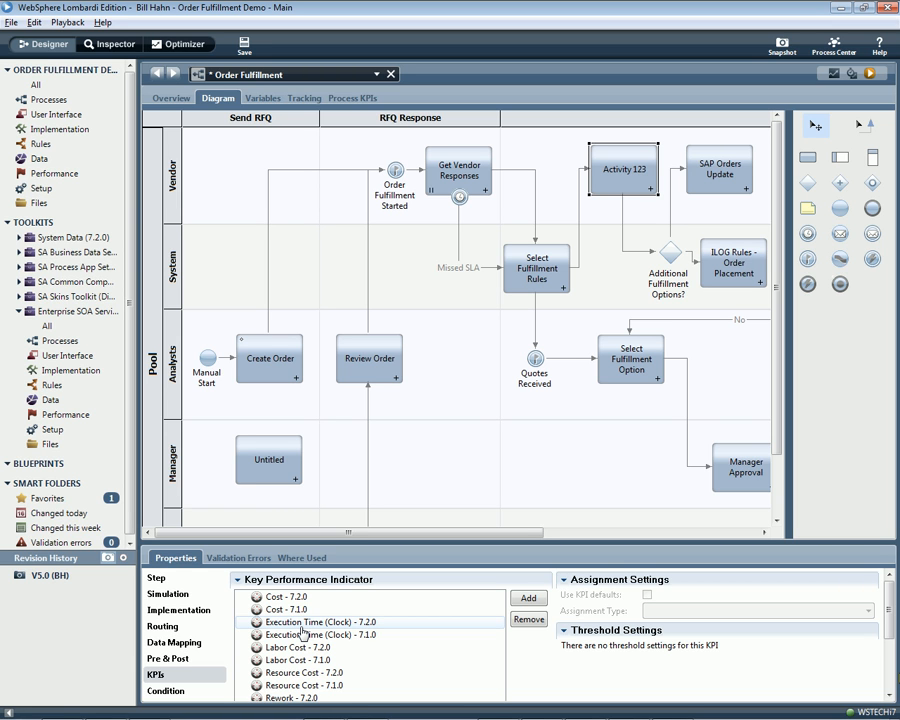
pyautogui.click(156, 578)
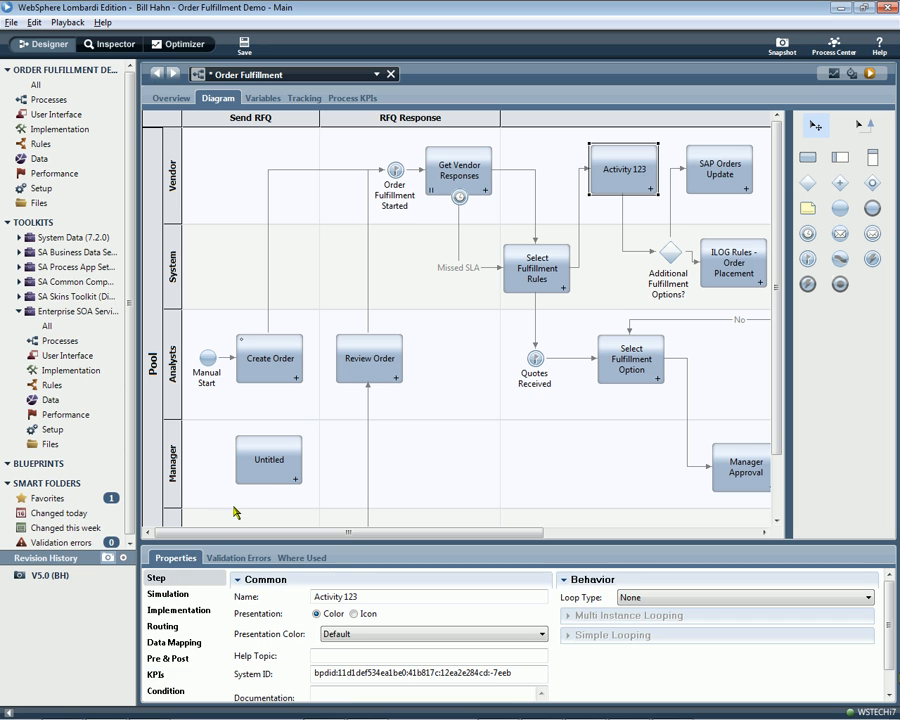
# Name the untitled activity in the Manager lane New First Activity
pyautogui.click(273, 467)
pyautogui.doubleClick(314, 596)
pyautogui.write('New First Activity')
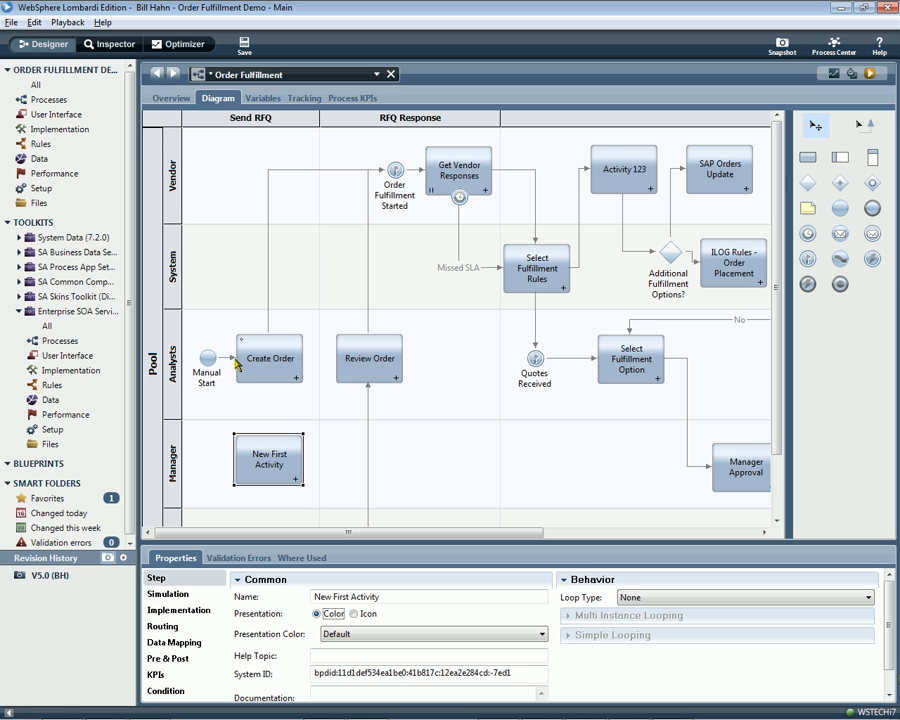
# Reroute the Manual Start flow from Create Order to New First Activity, and connect New First Activity to Create Order
pyautogui.moveTo(238, 362); pyautogui.dragTo(240, 461)
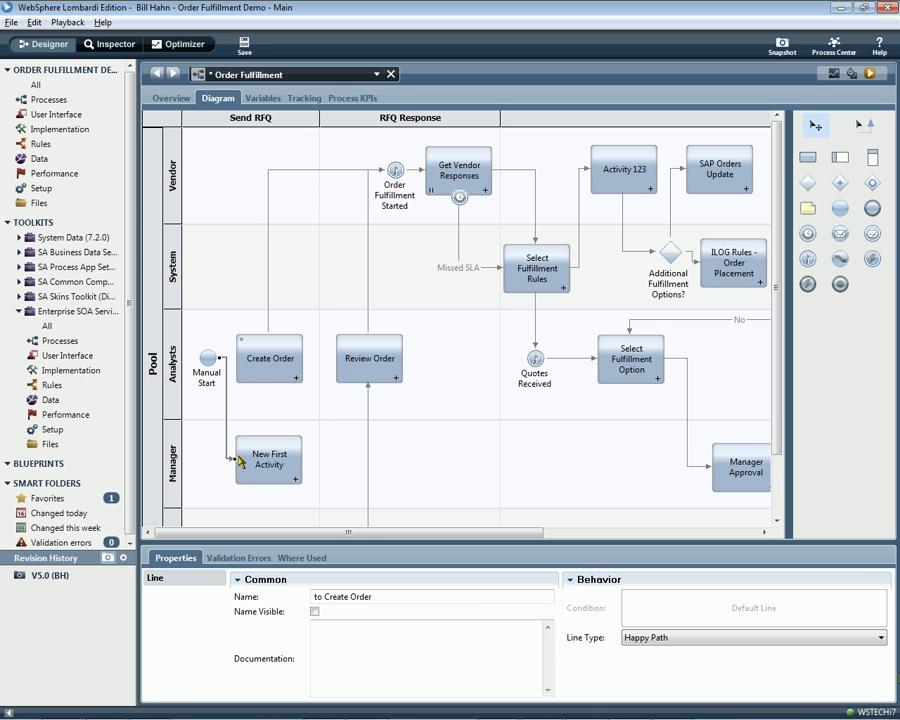
pyautogui.click(863, 124)
pyautogui.moveTo(278, 434); pyautogui.dragTo(274, 393)
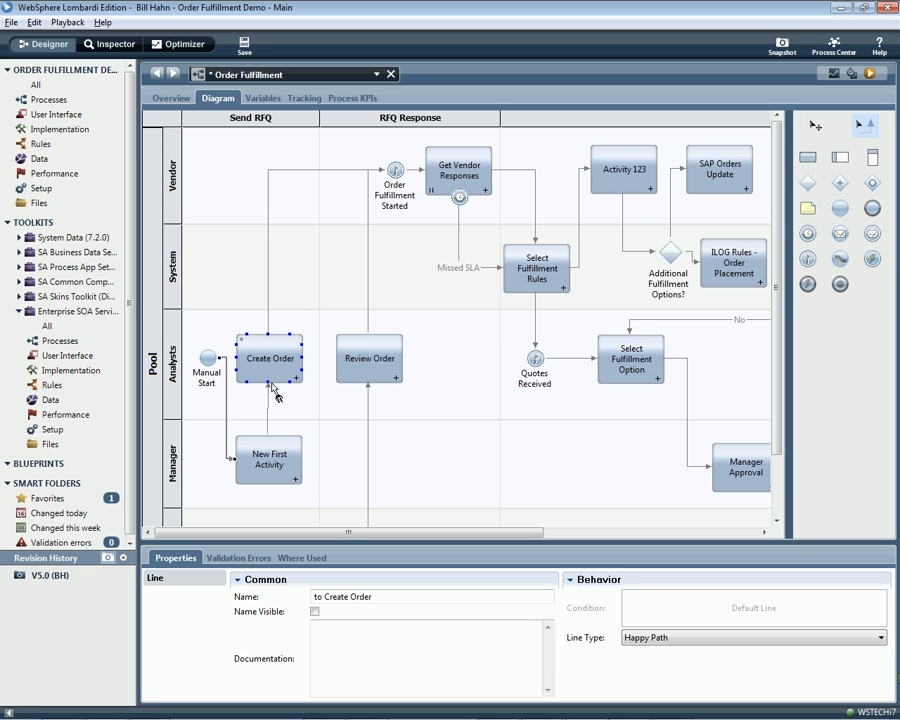
pyautogui.click(266, 462)
pyautogui.click(266, 462)
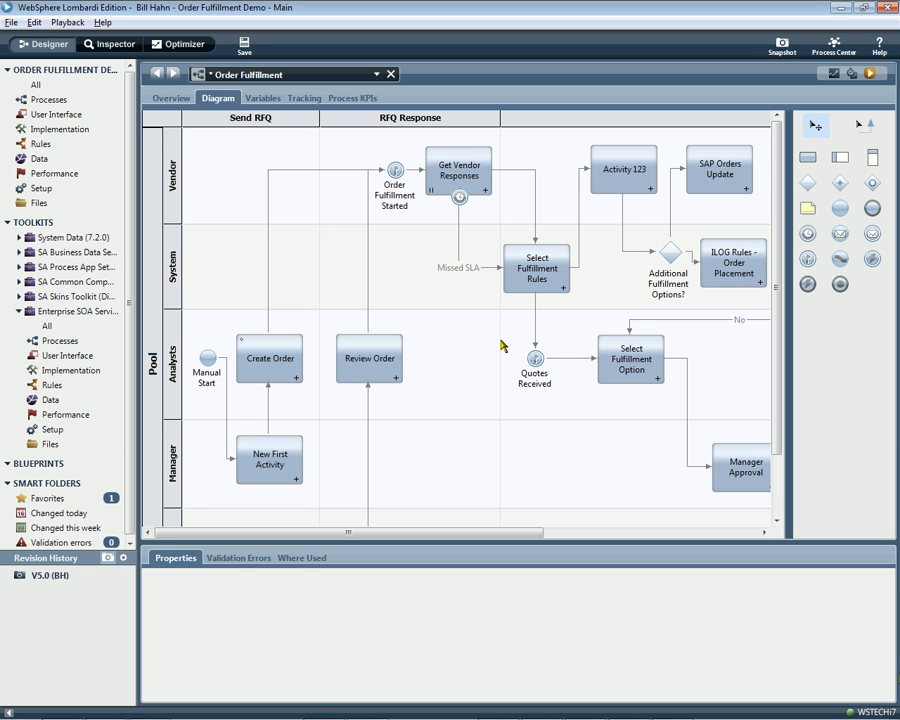
# Run the Order Fulfillment process and complete its New First Activity task as ofManager1
pyautogui.click(873, 74)
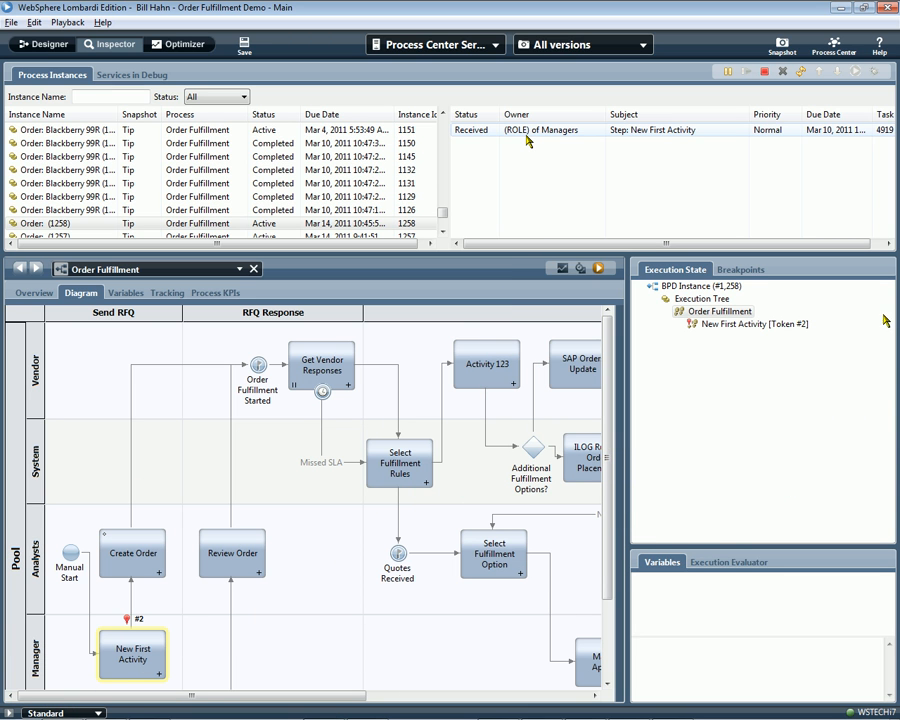
pyautogui.click(540, 134)
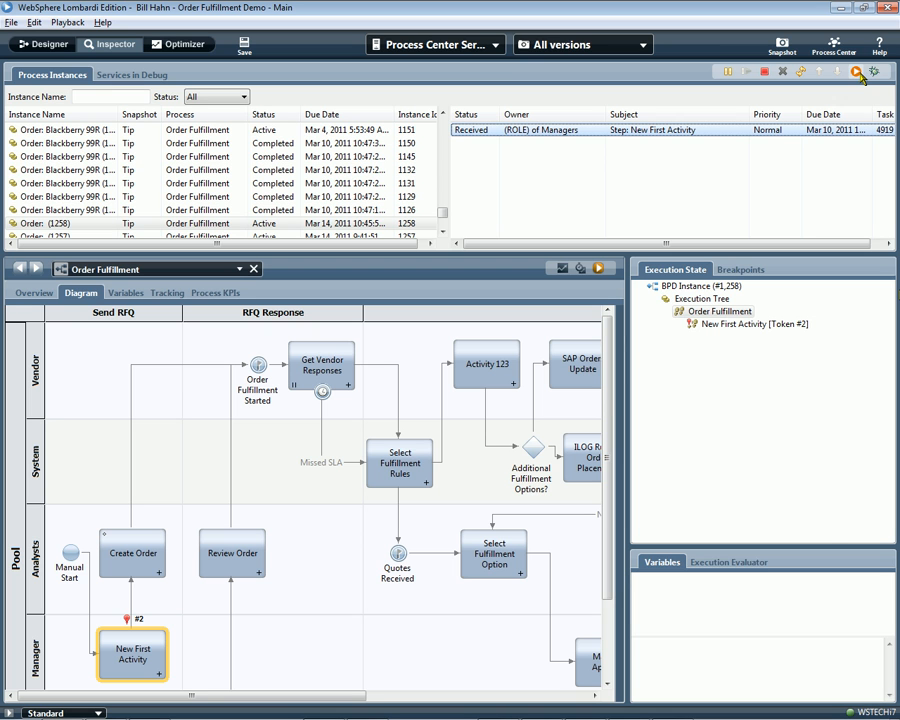
pyautogui.click(858, 75)
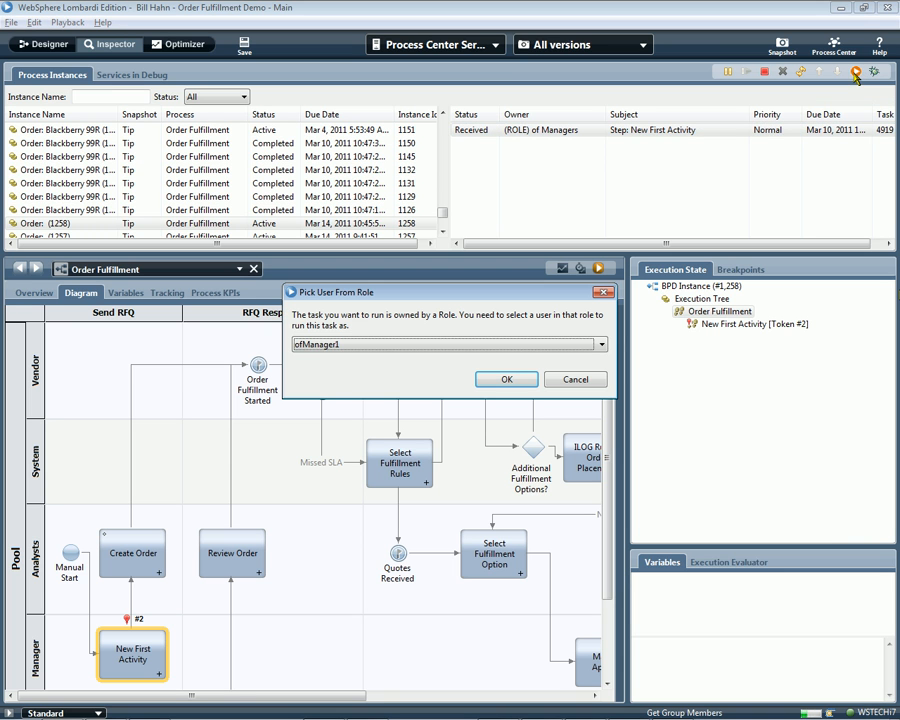
pyautogui.click(512, 381)
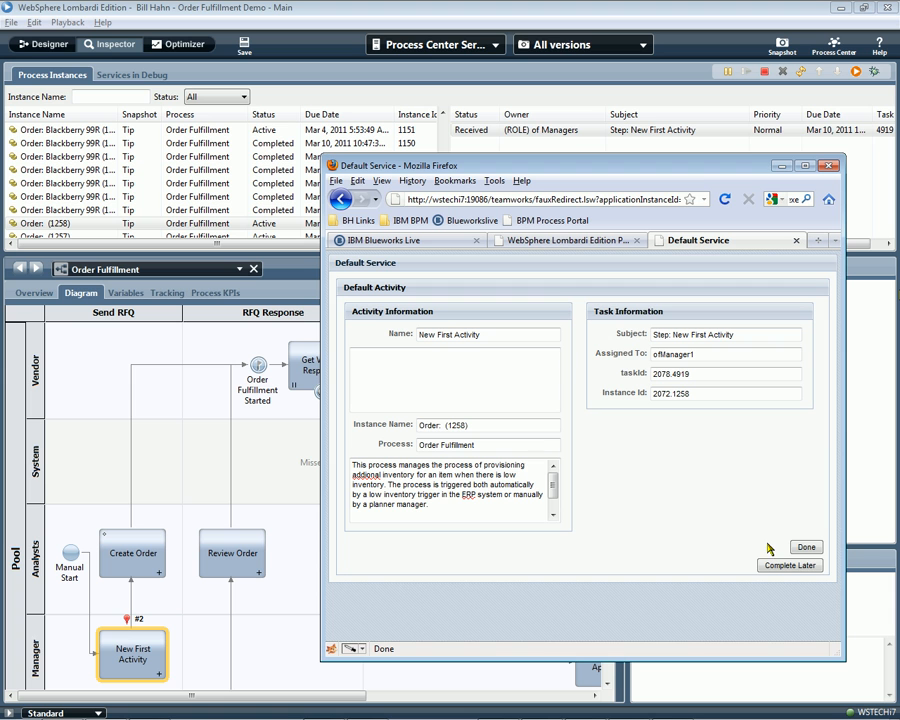
pyautogui.click(807, 548)
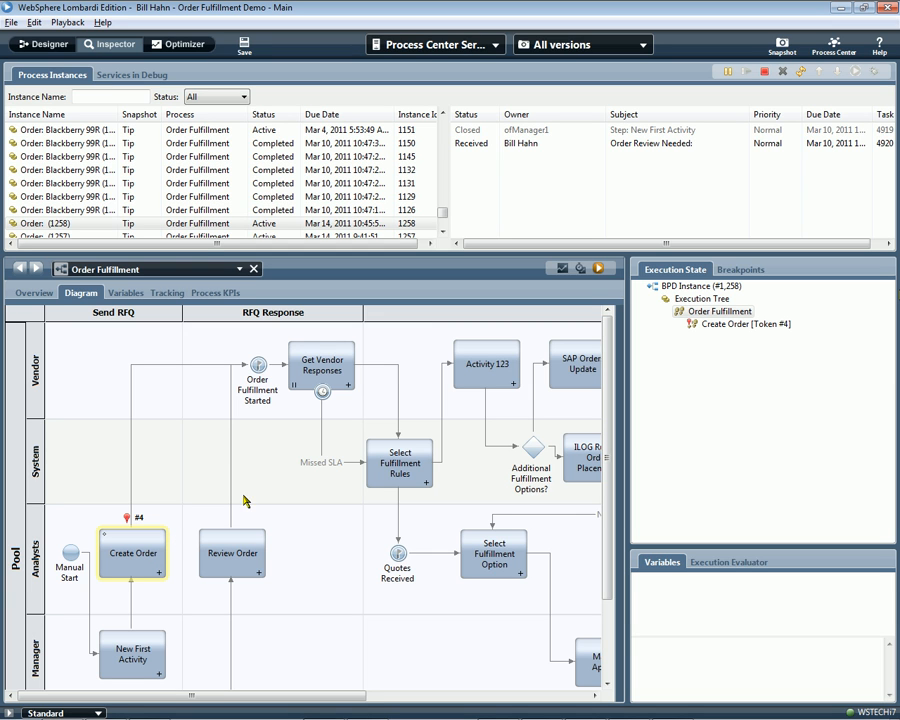
# Run the Order Review Needed task to view its introduction form in the browser, and return to the process diagram in the Designer
pyautogui.click(657, 147)
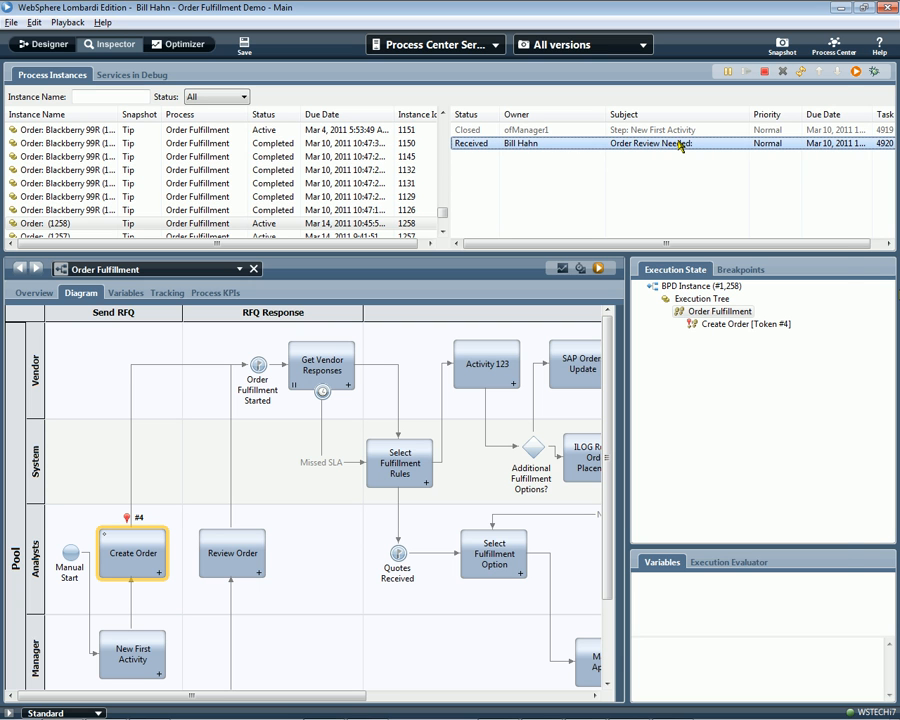
pyautogui.click(855, 71)
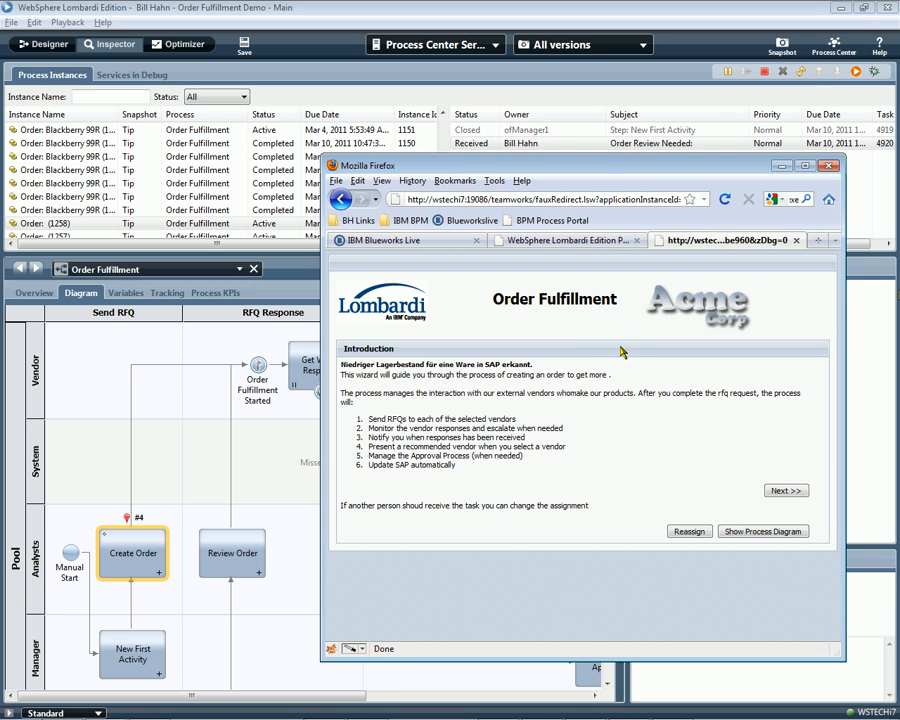
pyautogui.click(54, 52)
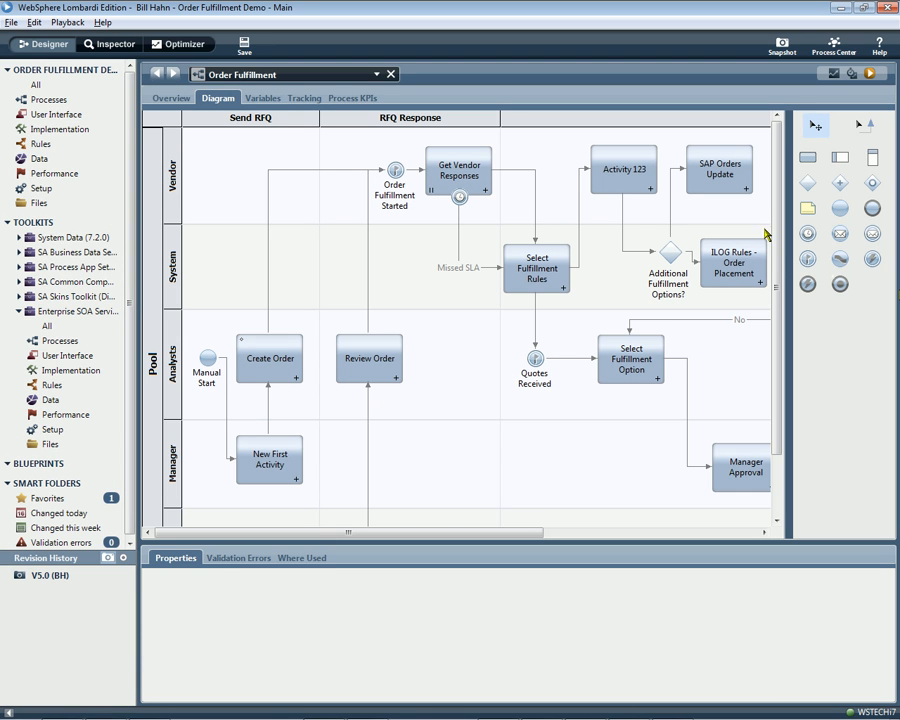
# Take a snapshot of the process application named V5.1 New Activities
pyautogui.click(784, 50)
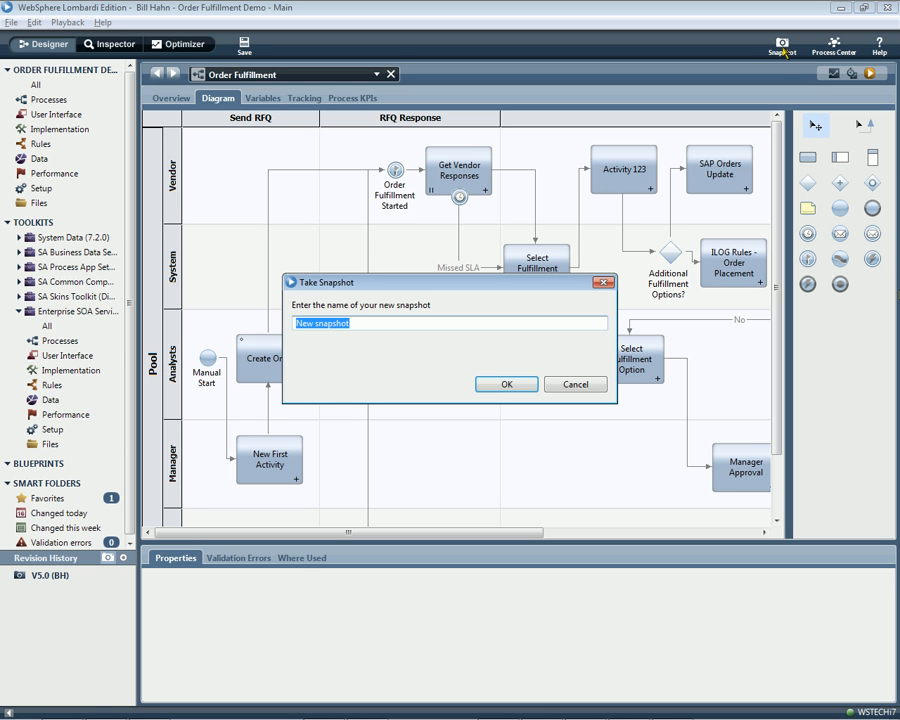
pyautogui.write('V5')
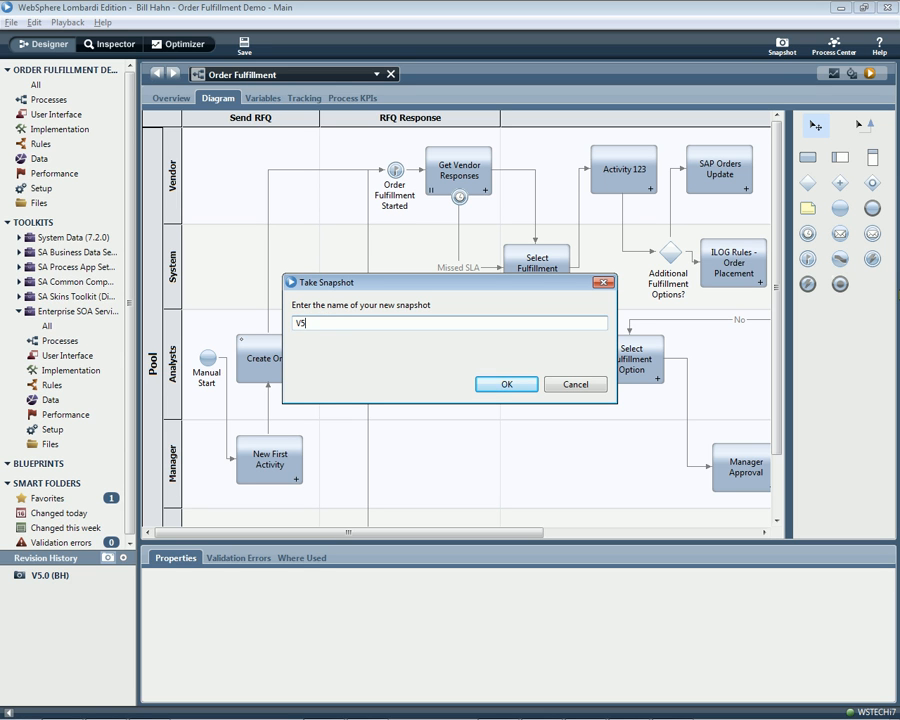
pyautogui.write('.1 New Activities')
pyautogui.click(501, 394)
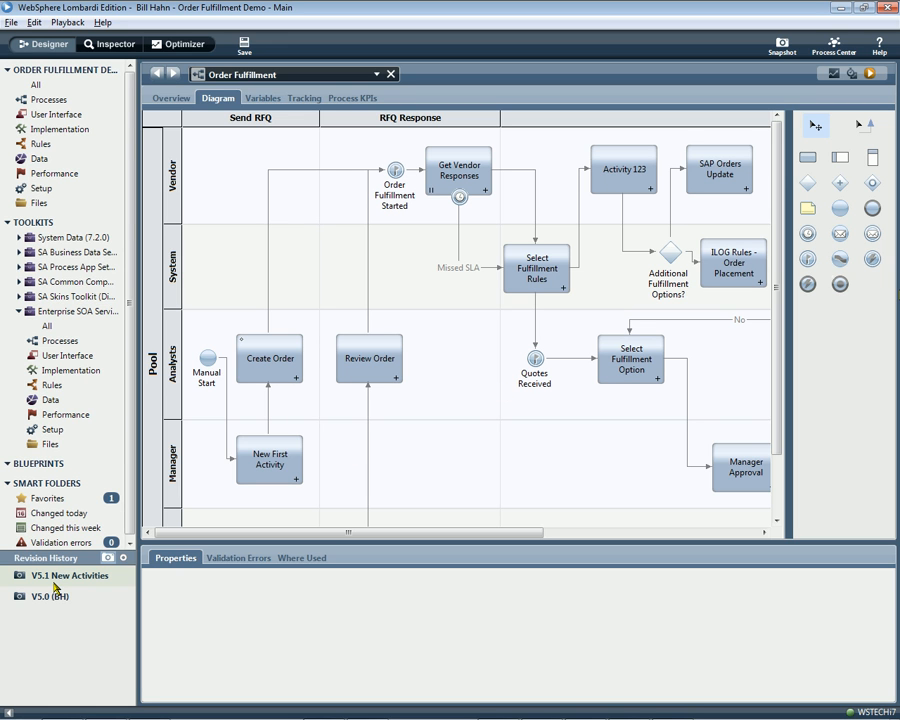
# Compare the workspace as of the V5.0 and V5.1 New Activities snapshots, and return to the current version
pyautogui.click(56, 596)
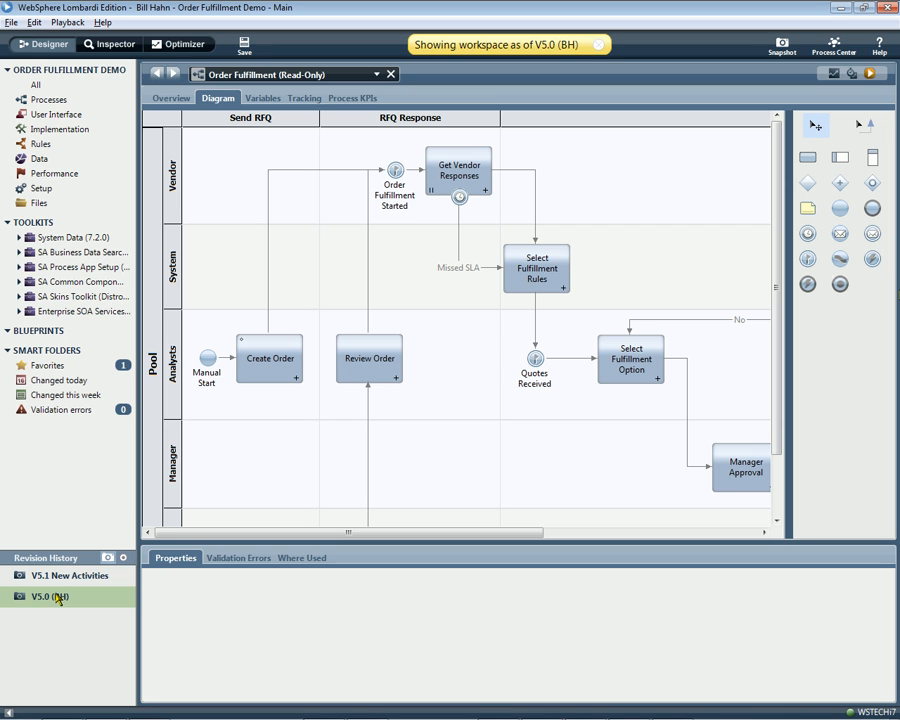
pyautogui.click(62, 577)
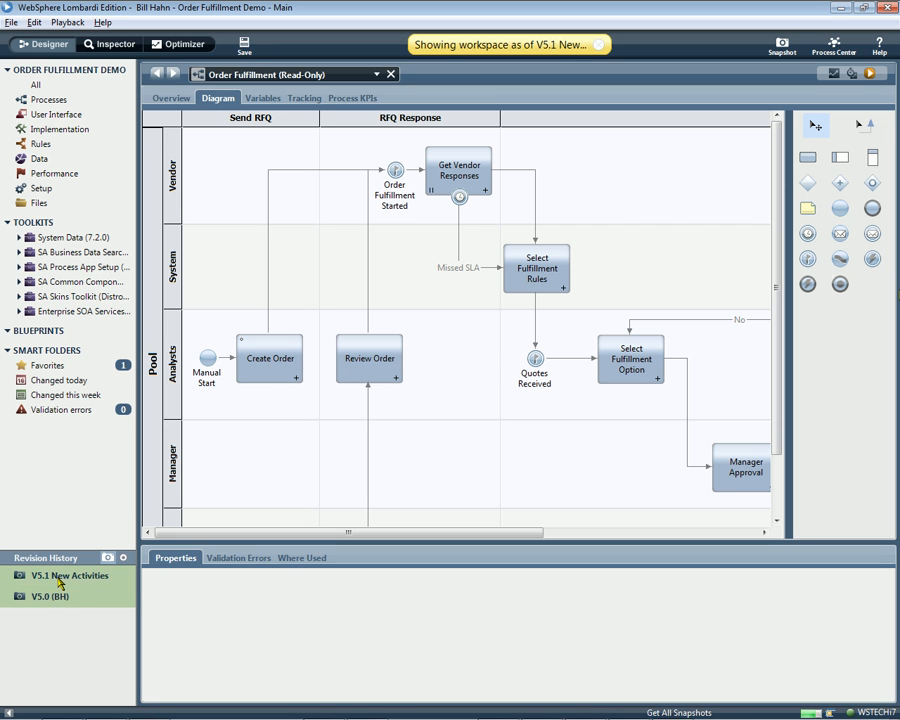
pyautogui.click(598, 45)
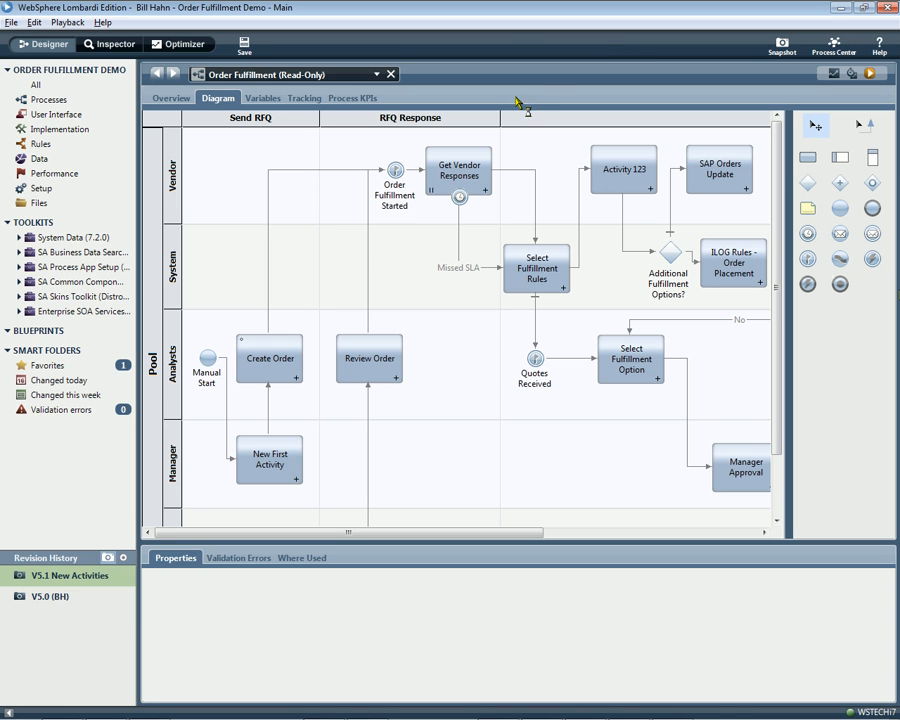